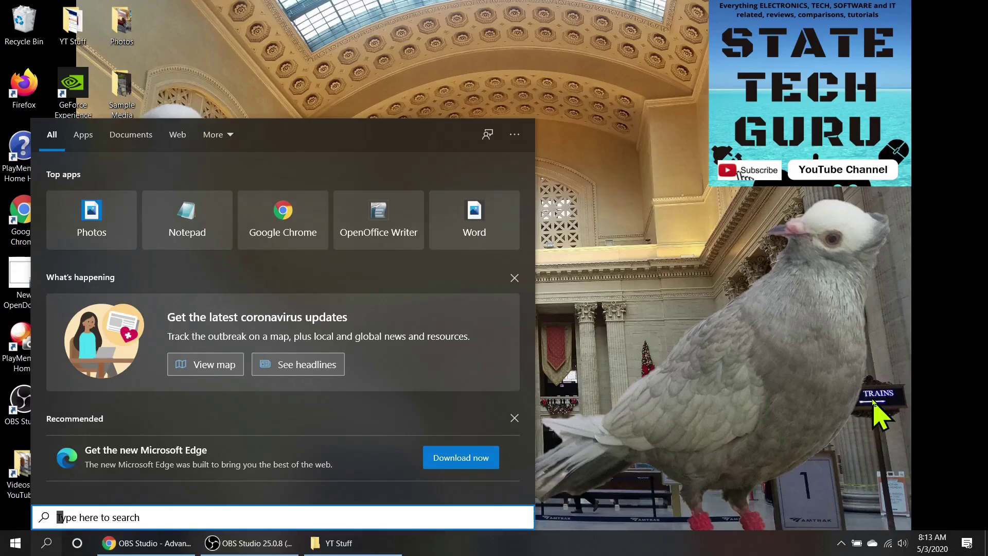
- Open the Video Editor page through the Photos app, and close the app again
{"action": "type", "text": "hotos"}
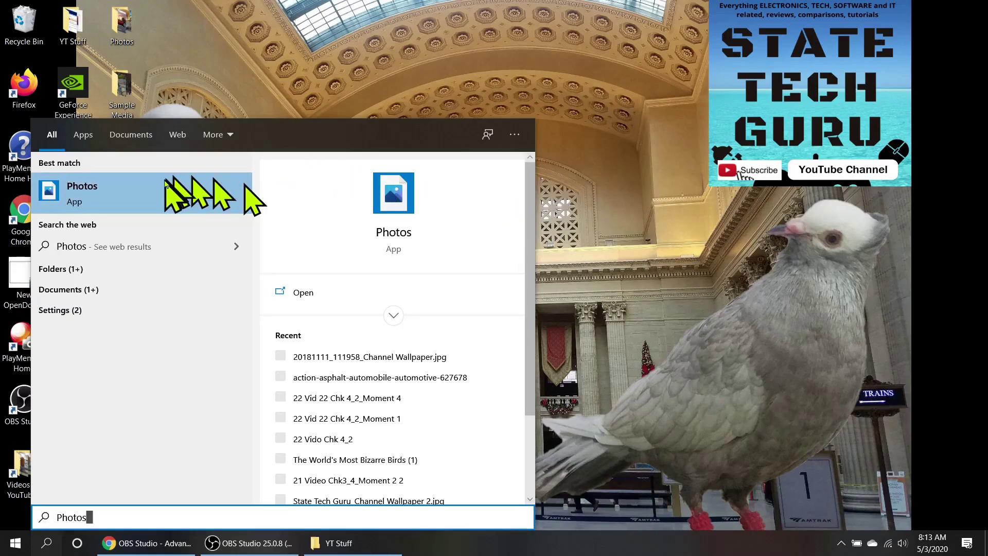
{"action": "left_click", "coordinate": [164, 213]}
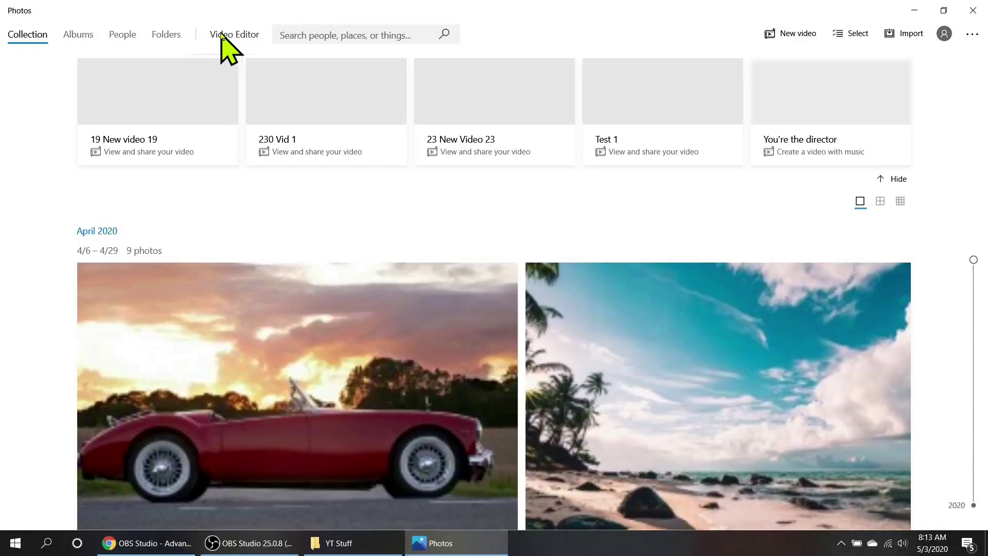
{"action": "left_click", "coordinate": [222, 35]}
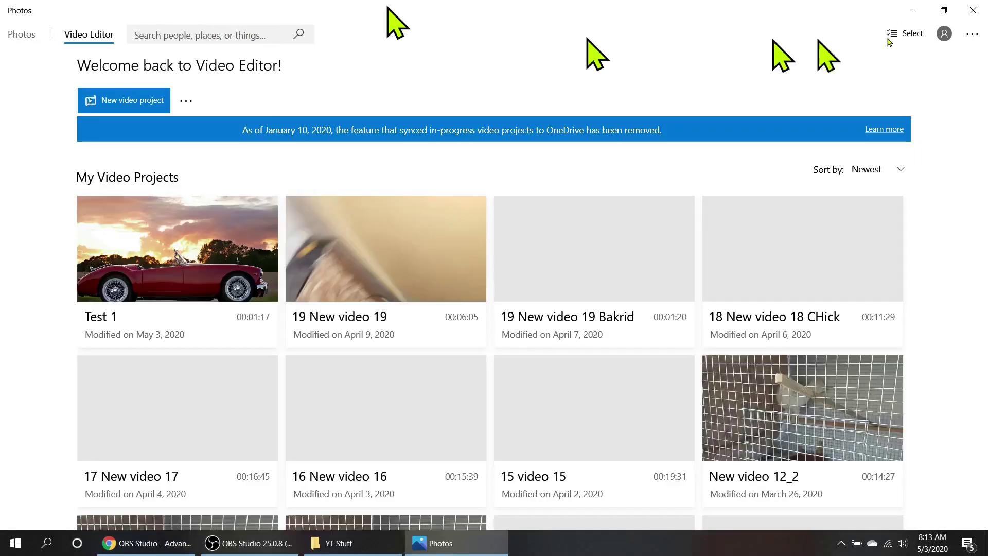
{"action": "left_click", "coordinate": [972, 11]}
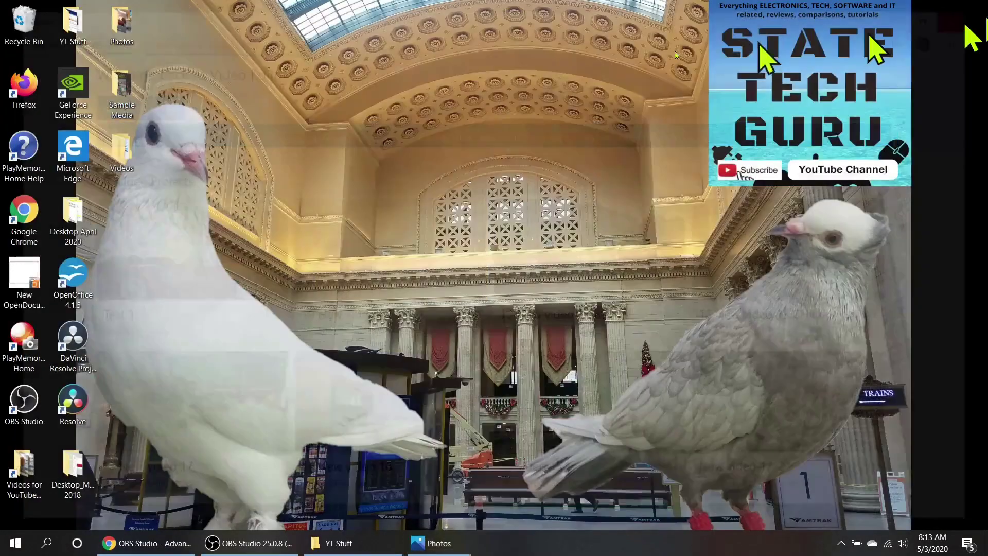
- Search Windows for "video editor" and open the Video Editor app
{"action": "left_click", "coordinate": [47, 543]}
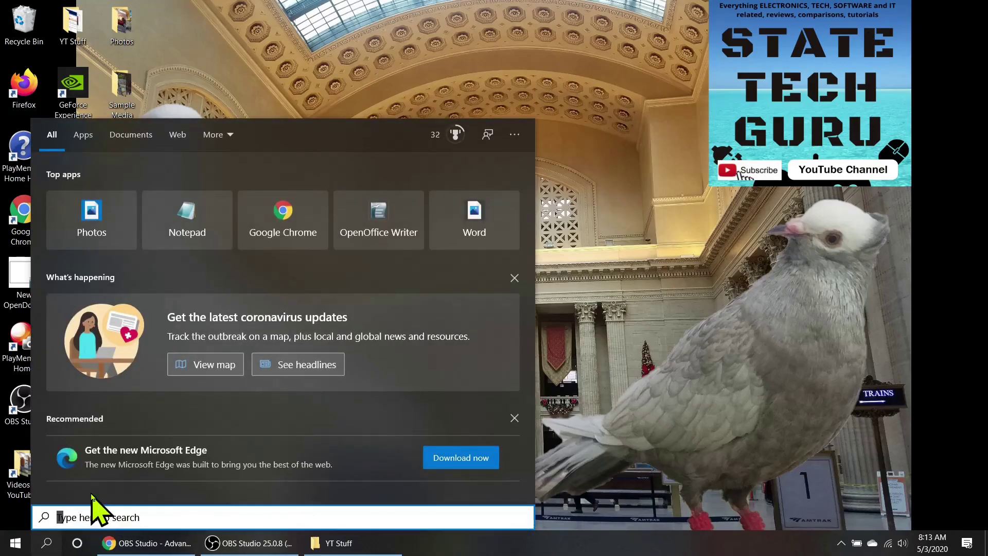
{"action": "type", "text": "video ed"}
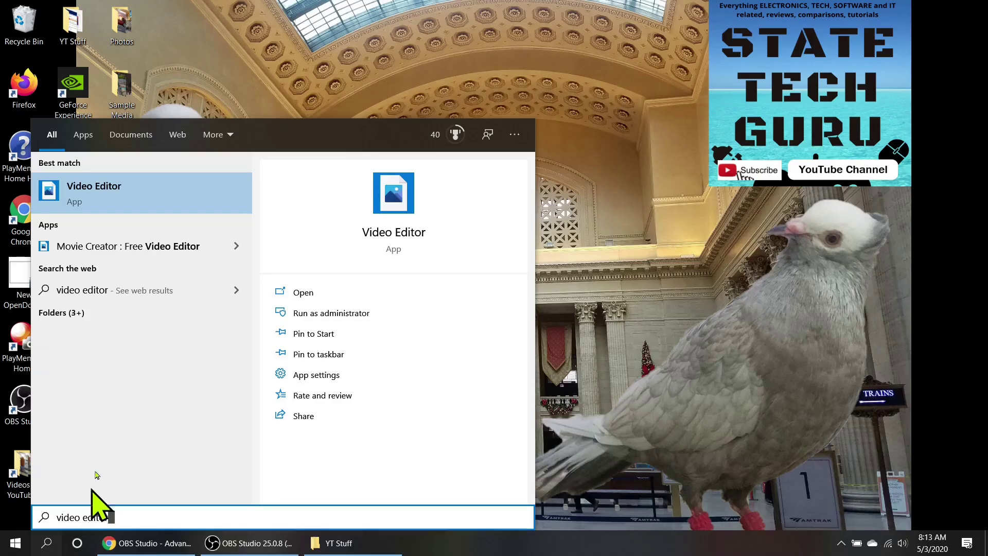
{"action": "type", "text": "itor"}
{"action": "left_click", "coordinate": [140, 192]}
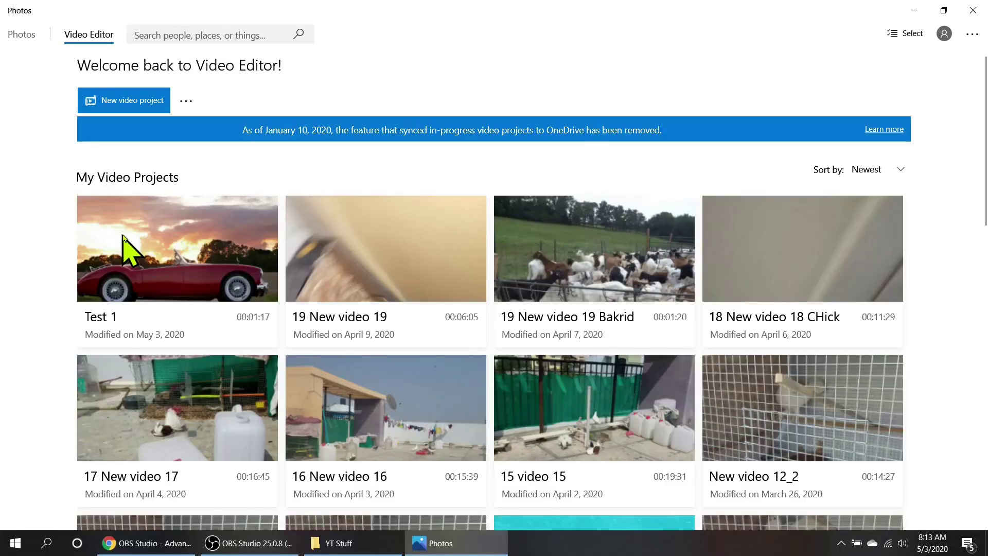
- Create a new video project named "Test 1"
{"action": "left_click", "coordinate": [155, 99]}
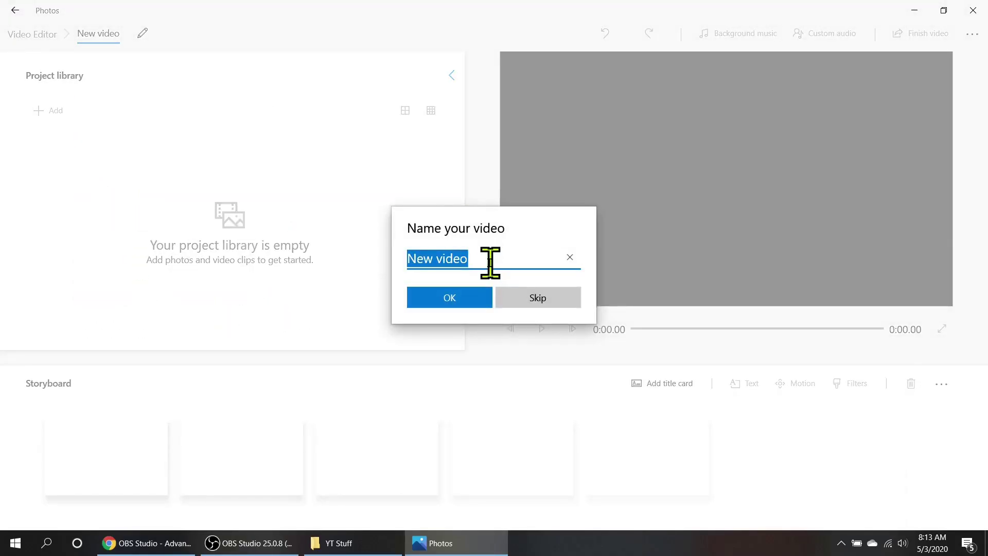
{"action": "type", "text": "Test"}
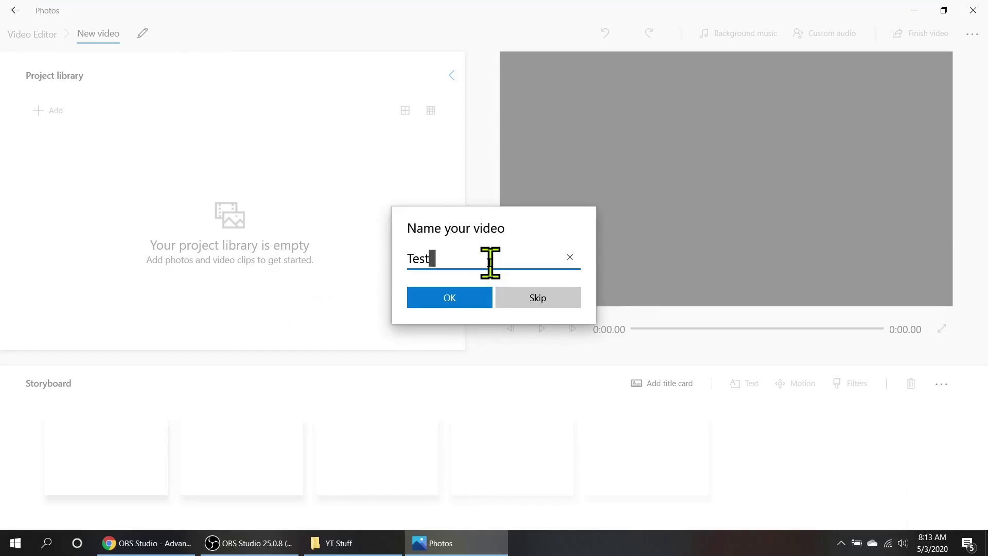
{"action": "left_click", "coordinate": [477, 298]}
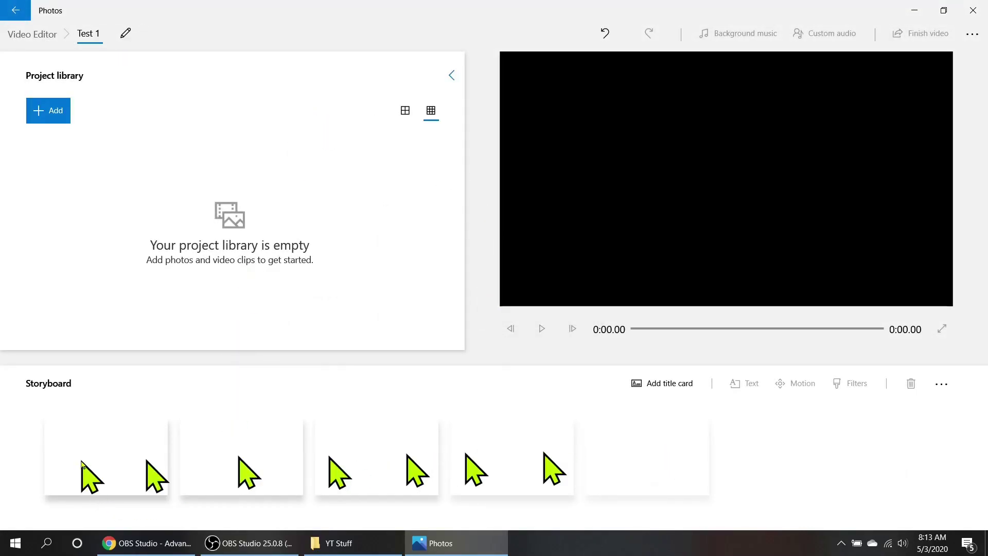
- Import the bike, 1460855 and 1466210 videos and the red car, Arizona road and nifty tech guru pictures from this PC's Sample Media folder
{"action": "left_click", "coordinate": [56, 113]}
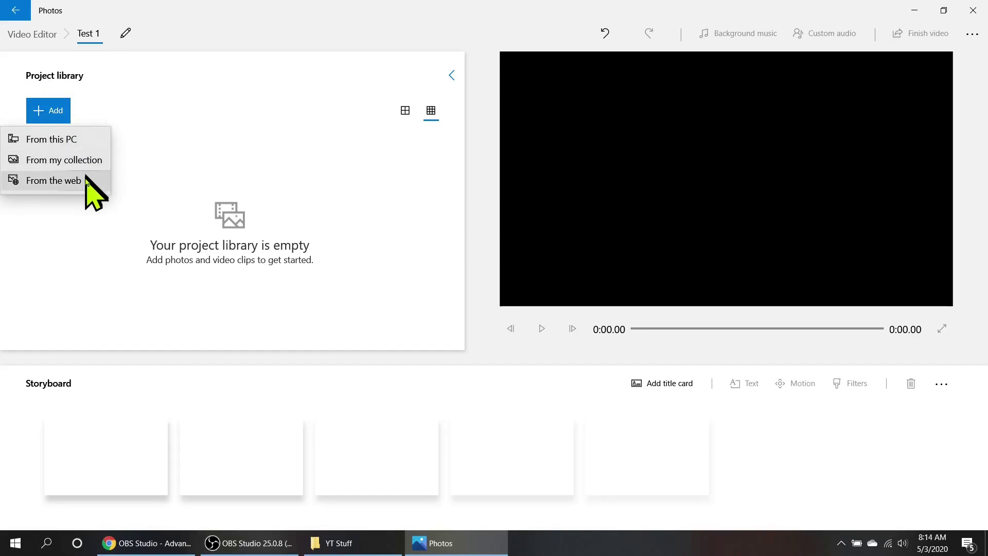
{"action": "left_click", "coordinate": [87, 146]}
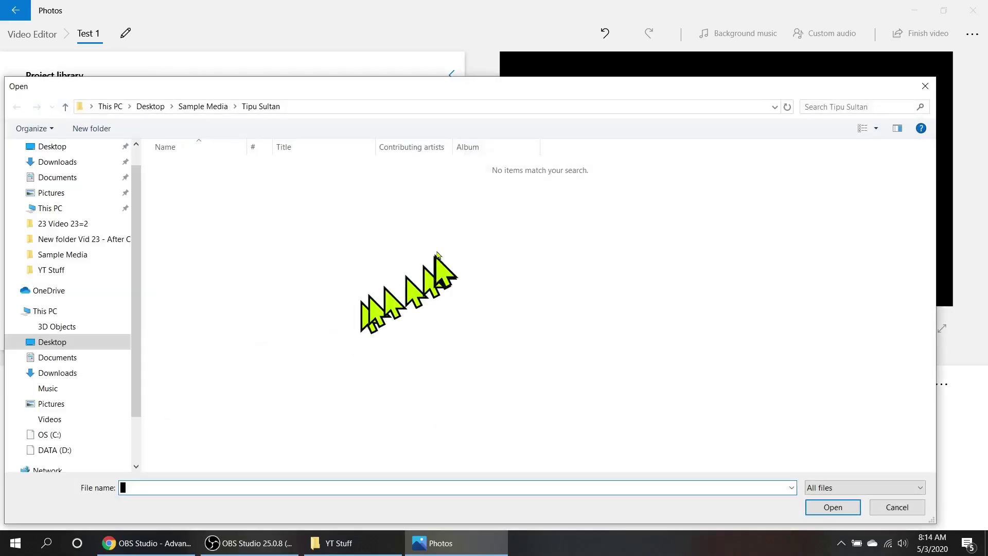
{"action": "left_click", "coordinate": [205, 107]}
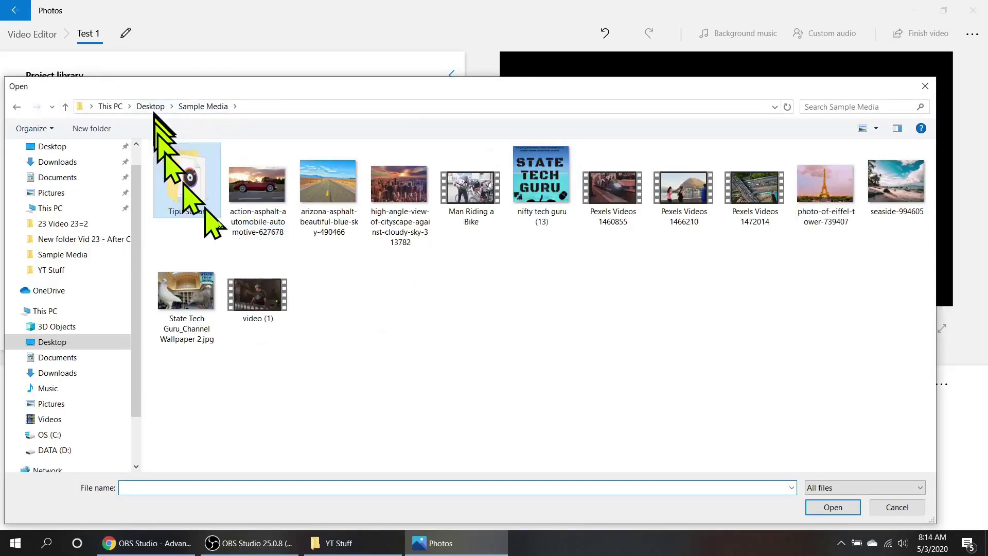
{"action": "left_click", "coordinate": [480, 222]}
{"action": "left_click", "coordinate": [562, 217], "text": "ctrl"}
{"action": "left_click", "coordinate": [613, 193], "text": "ctrl"}
{"action": "left_click", "coordinate": [685, 193], "text": "ctrl"}
{"action": "left_click", "coordinate": [257, 188], "text": "ctrl"}
{"action": "left_click", "coordinate": [329, 188], "text": "ctrl"}
{"action": "left_click", "coordinate": [834, 508]}
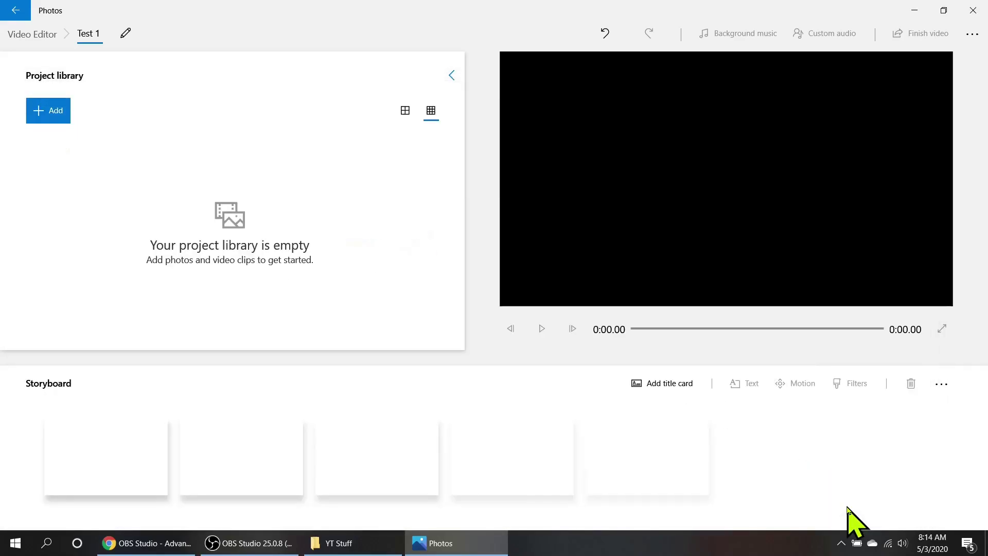
{"action": "left_click", "coordinate": [252, 304]}
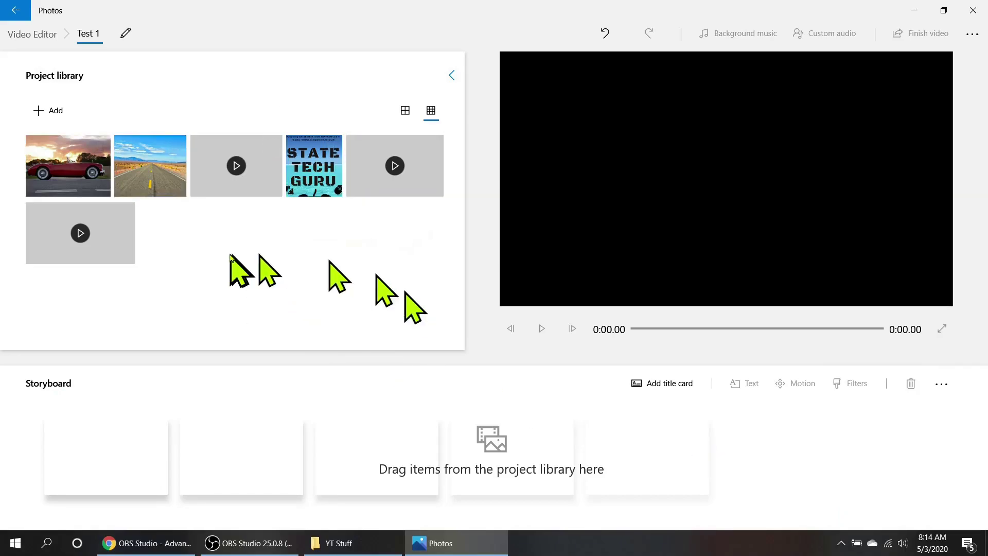
- Place the State Tech Guru picture on the storyboard and add a title card in front of it
{"action": "left_click_drag", "start_coordinate": [300, 177], "coordinate": [238, 479]}
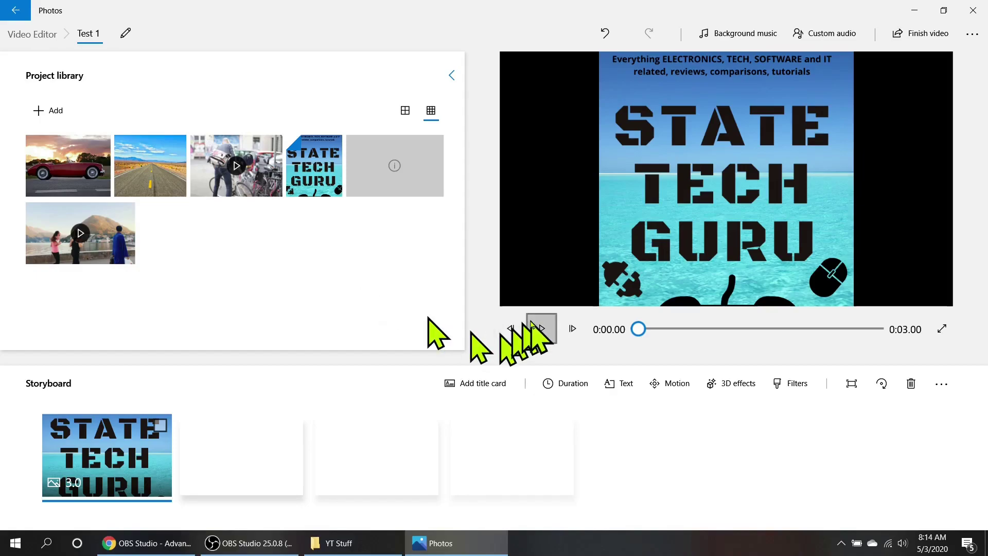
{"action": "left_click", "coordinate": [481, 391]}
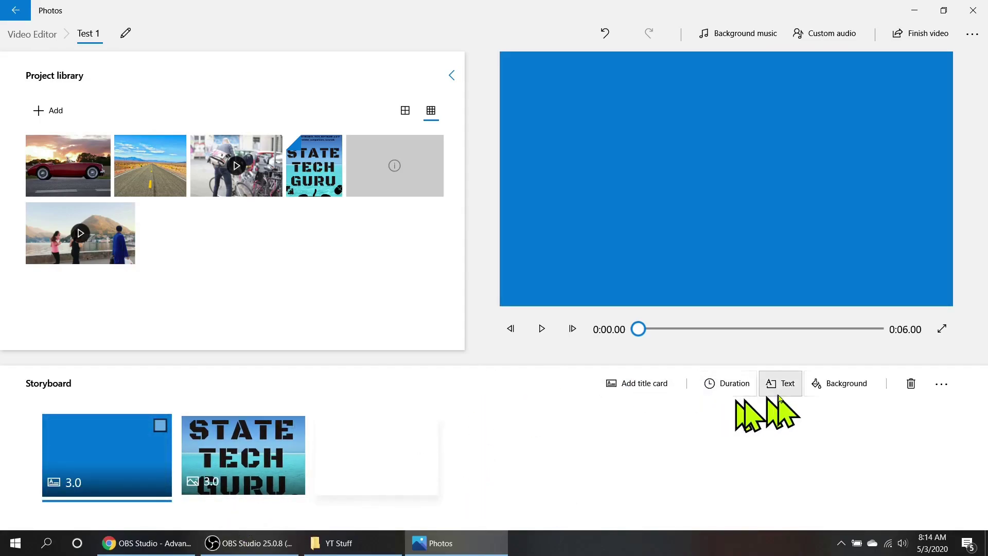
- Set the title card's text to "Welcome to my Travel video" in the Loved style and play the video from the start
{"action": "left_click", "coordinate": [788, 387]}
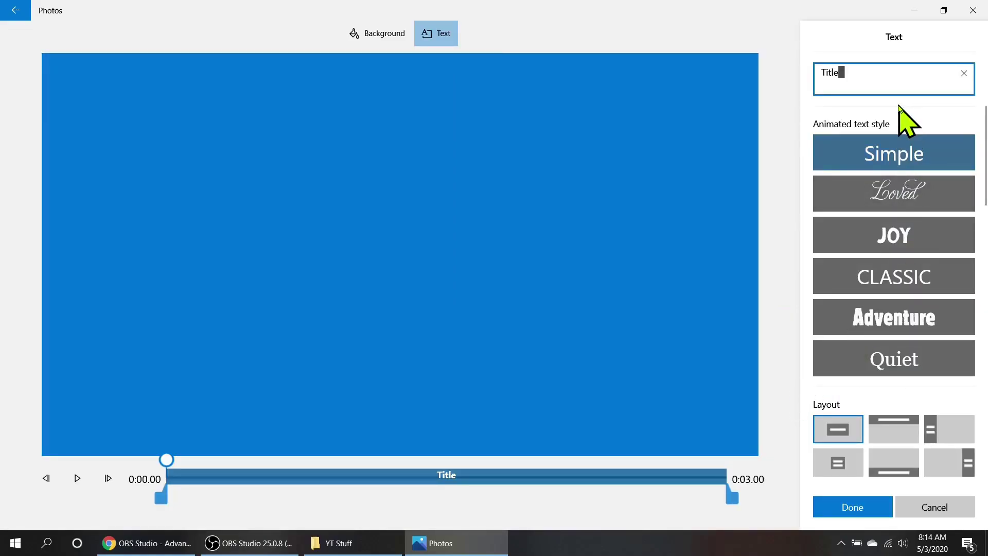
{"action": "key", "text": "BackSpace"}
{"action": "key", "text": "BackSpace"}
{"action": "key", "text": "BackSpace"}
{"action": "type", "text": "Welcome to my Travel video"}
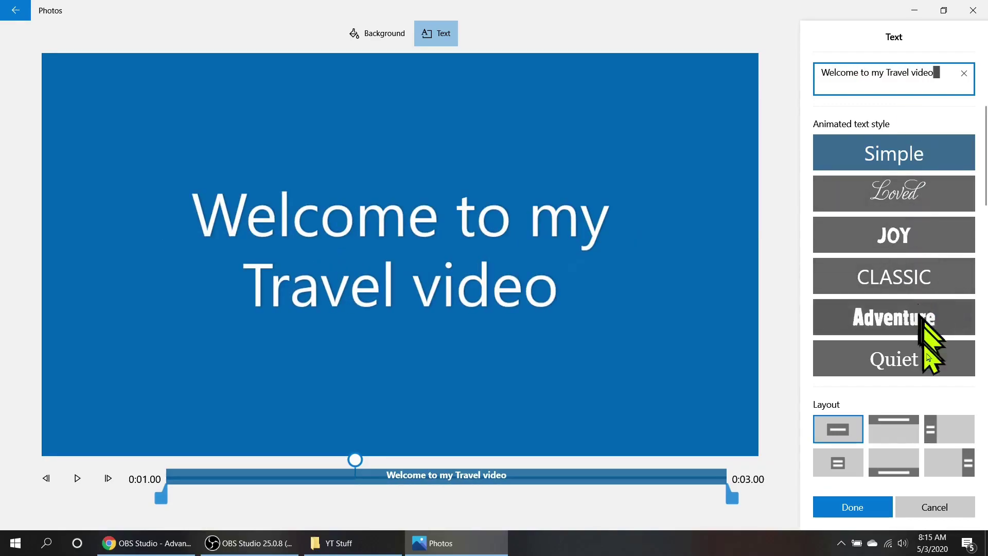
{"action": "left_click", "coordinate": [880, 200]}
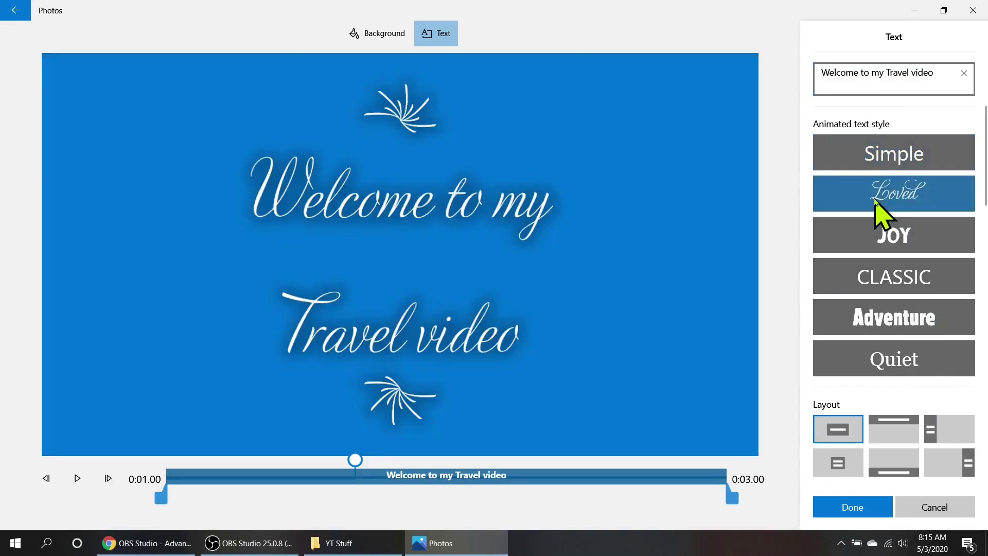
{"action": "left_click", "coordinate": [849, 509]}
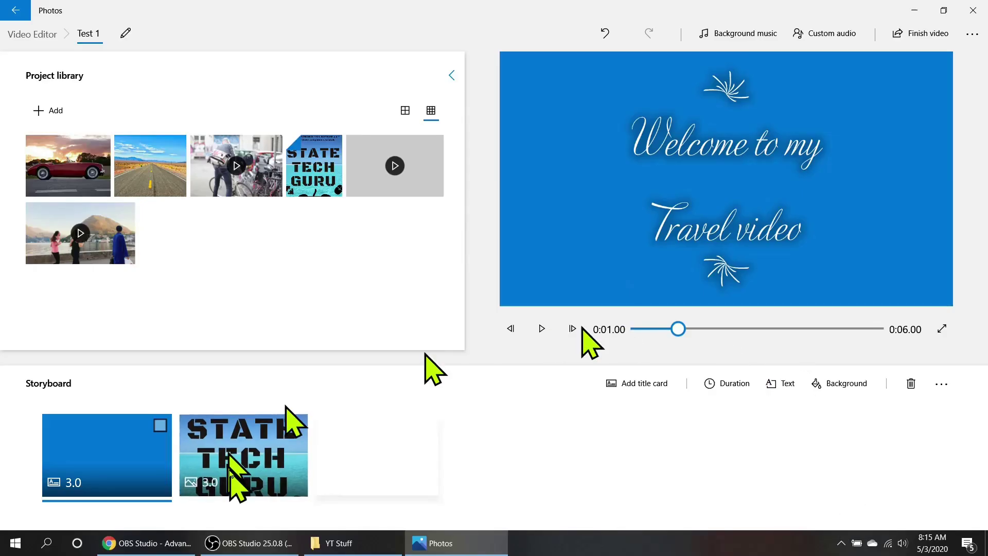
{"action": "left_click_drag", "start_coordinate": [678, 328], "coordinate": [639, 328]}
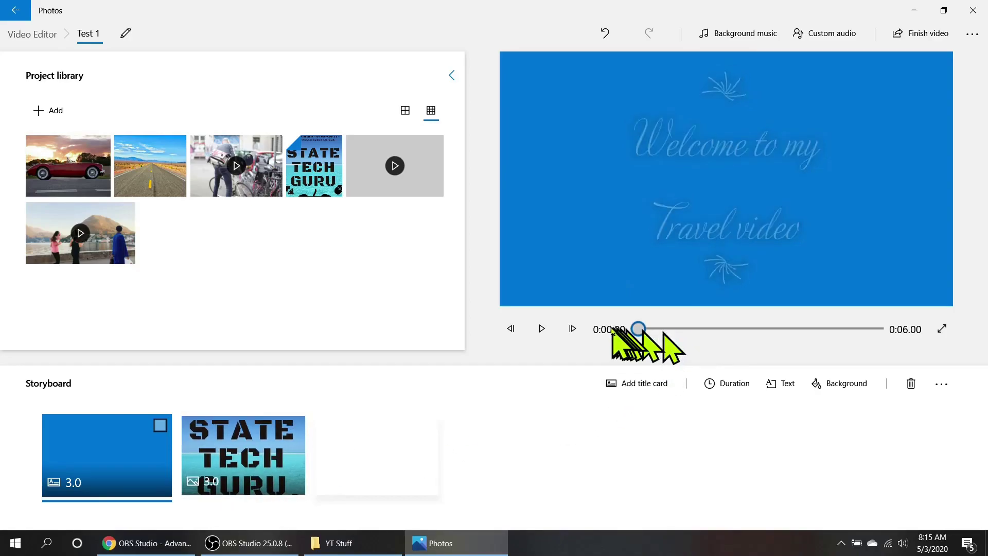
{"action": "left_click", "coordinate": [540, 332]}
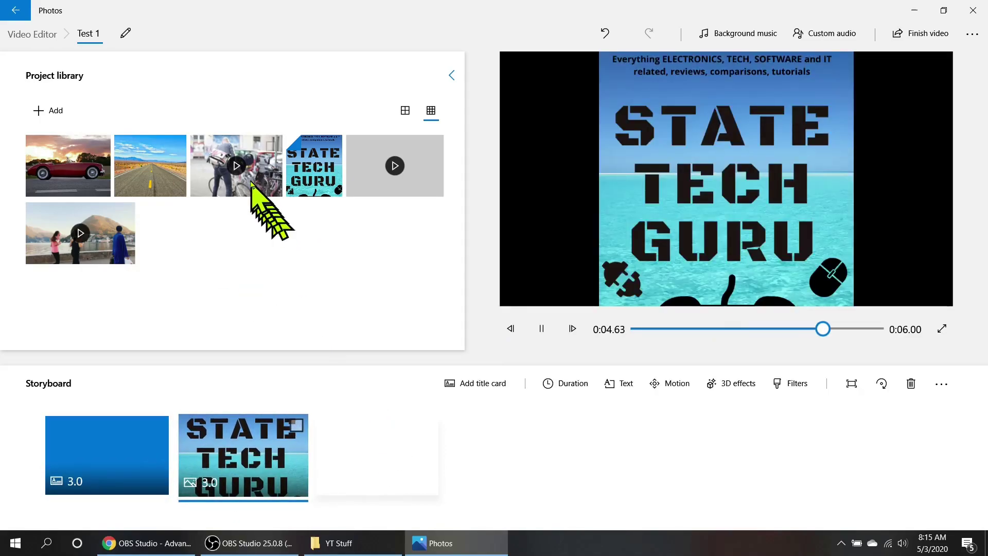
- Add the remaining library items to the storyboard after the picture in this order: bike clip, road photo, street traffic clip, red car photo, lakeside clip
{"action": "left_click_drag", "start_coordinate": [249, 191], "coordinate": [411, 484]}
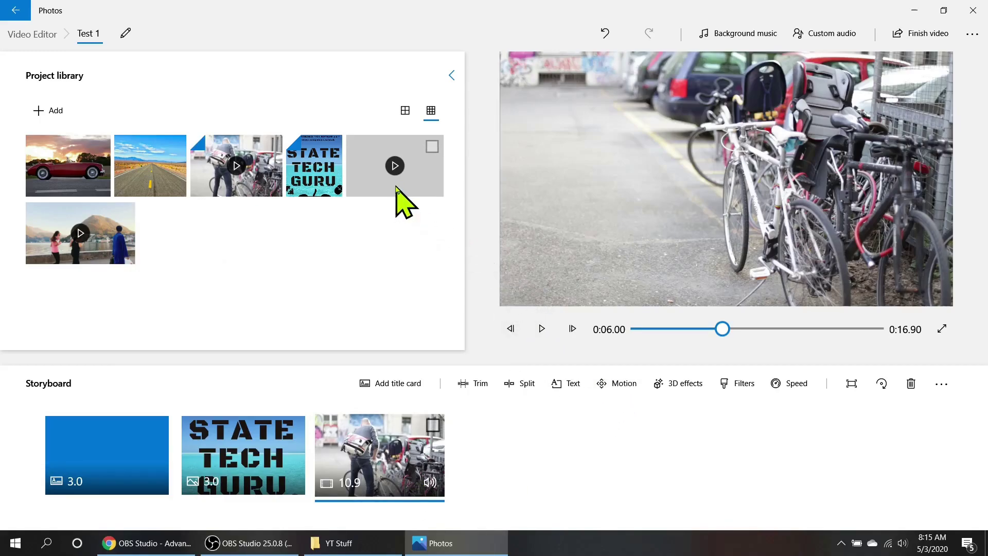
{"action": "left_click_drag", "start_coordinate": [398, 192], "coordinate": [548, 477]}
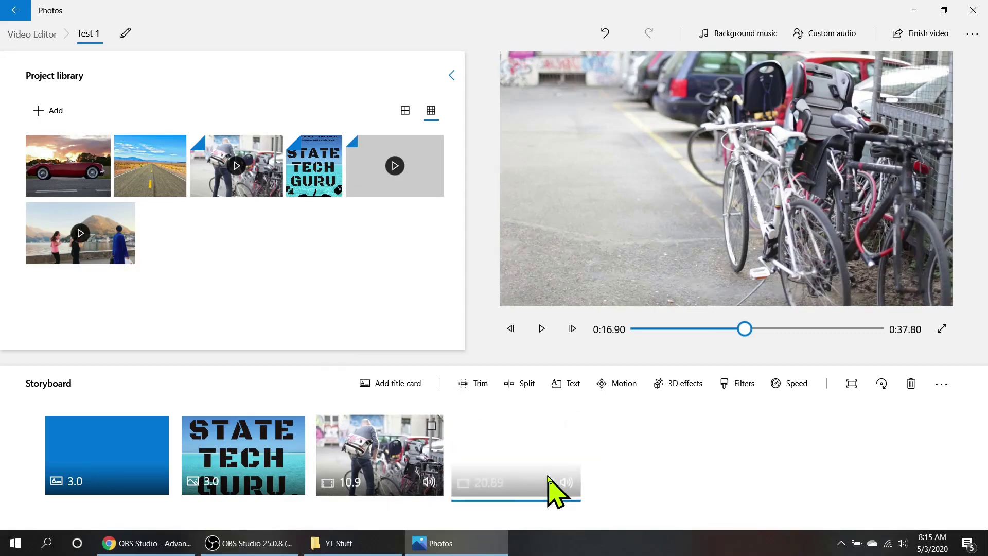
{"action": "left_click_drag", "start_coordinate": [103, 255], "coordinate": [758, 488]}
{"action": "left_click_drag", "start_coordinate": [150, 166], "coordinate": [803, 459]}
{"action": "left_click_drag", "start_coordinate": [787, 453], "coordinate": [515, 453]}
{"action": "left_click_drag", "start_coordinate": [68, 165], "coordinate": [829, 453]}
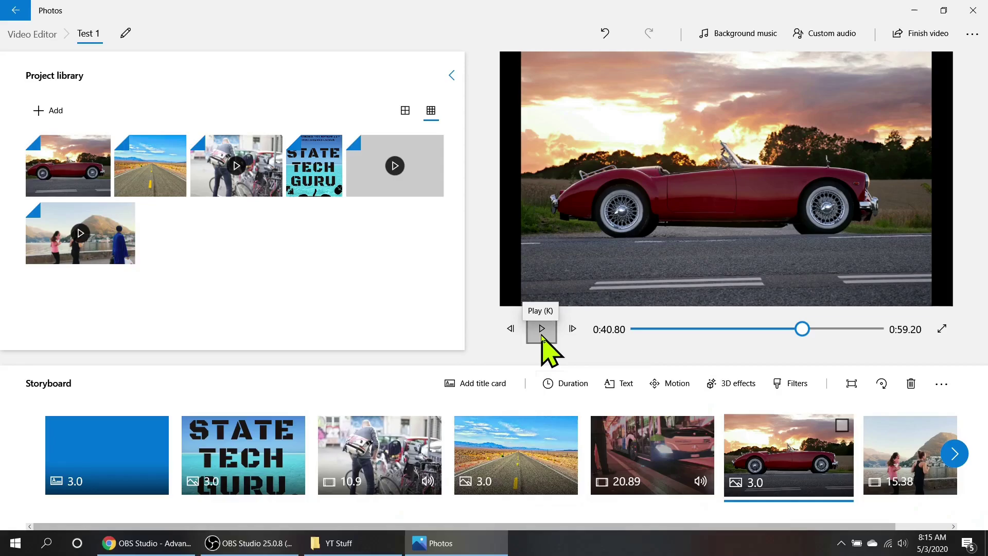
- Play a moment of the bike clip from the storyboard and pause it
{"action": "left_click", "coordinate": [363, 442]}
{"action": "left_click", "coordinate": [542, 330]}
{"action": "left_click", "coordinate": [542, 329]}
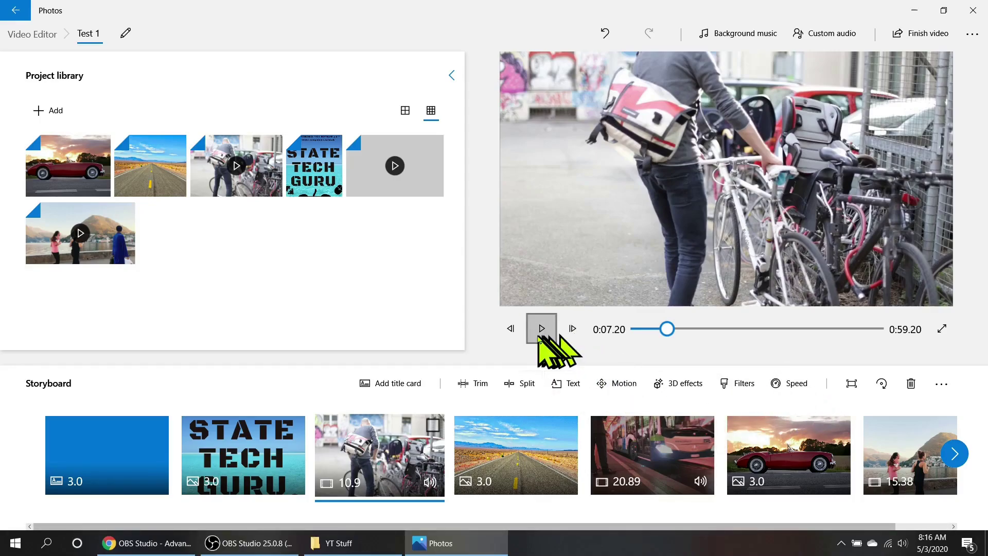
- Rotate the bike clip in quarter turns through one full turn
{"action": "left_click", "coordinate": [882, 384]}
{"action": "left_click", "coordinate": [885, 391]}
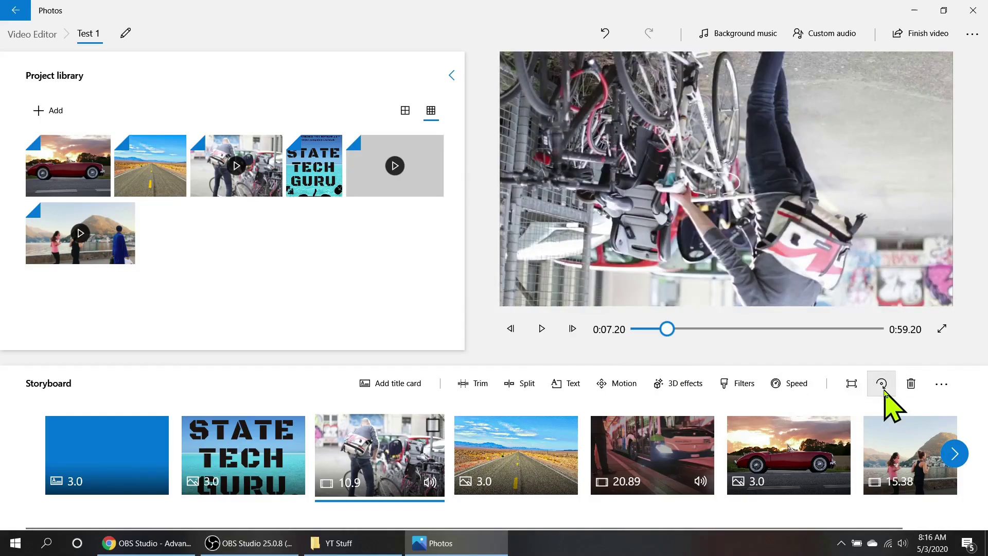
{"action": "left_click", "coordinate": [883, 385]}
{"action": "left_click", "coordinate": [885, 391]}
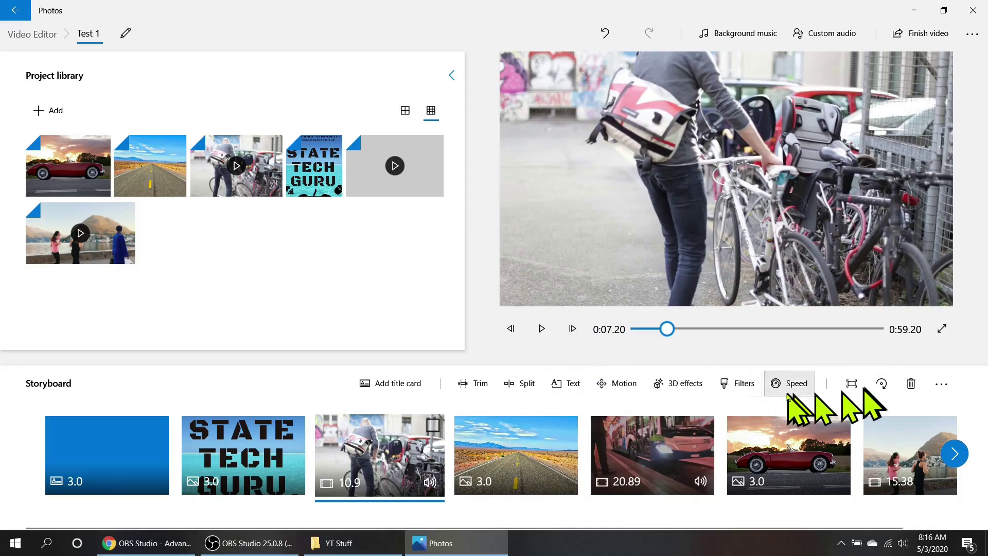
- Overlay the text "Going for Shopping" on the bike clip
{"action": "left_click", "coordinate": [573, 390]}
{"action": "type", "text": "oing to"}
{"action": "key", "text": "BackSpace"}
{"action": "key", "text": "BackSpace"}
{"action": "type", "text": "for Shopping"}
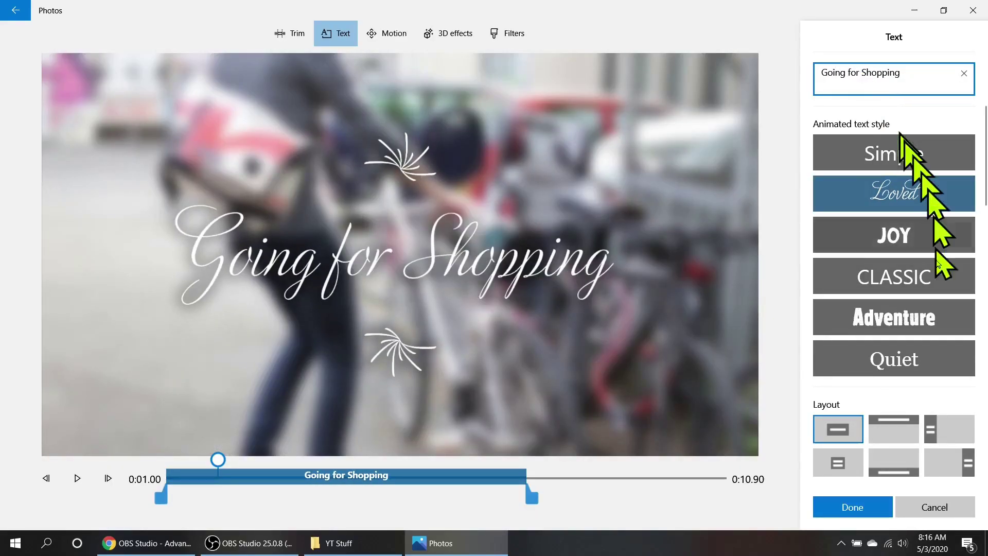
- Try other animated text styles for the bike clip's caption and apply the Joy style
{"action": "scroll", "coordinate": [896, 309], "scroll_direction": "down", "scroll_amount": 5}
{"action": "scroll", "coordinate": [904, 211], "scroll_direction": "up", "scroll_amount": 1}
{"action": "left_click", "coordinate": [907, 192]}
{"action": "scroll", "coordinate": [913, 216], "scroll_direction": "up", "scroll_amount": 5}
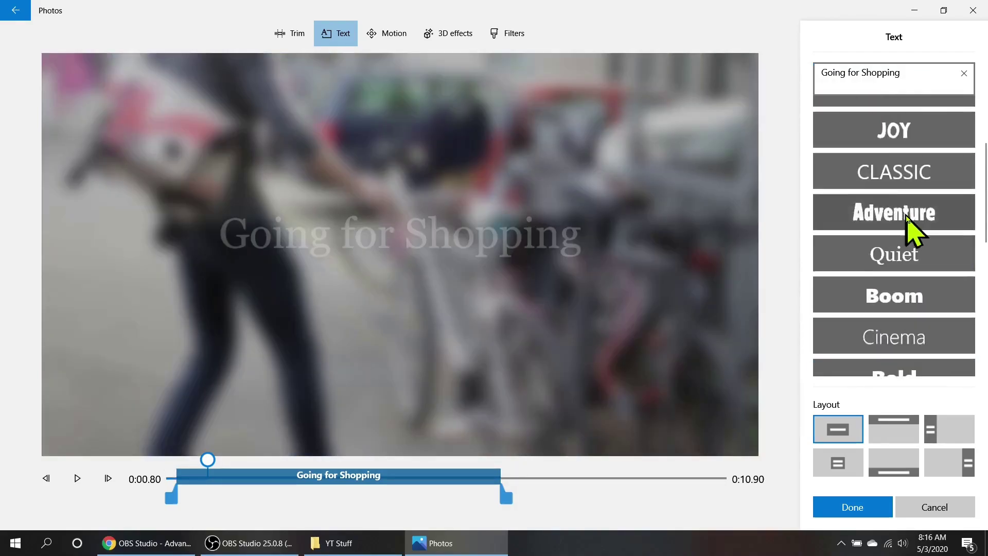
{"action": "left_click", "coordinate": [915, 193]}
{"action": "left_click", "coordinate": [906, 235]}
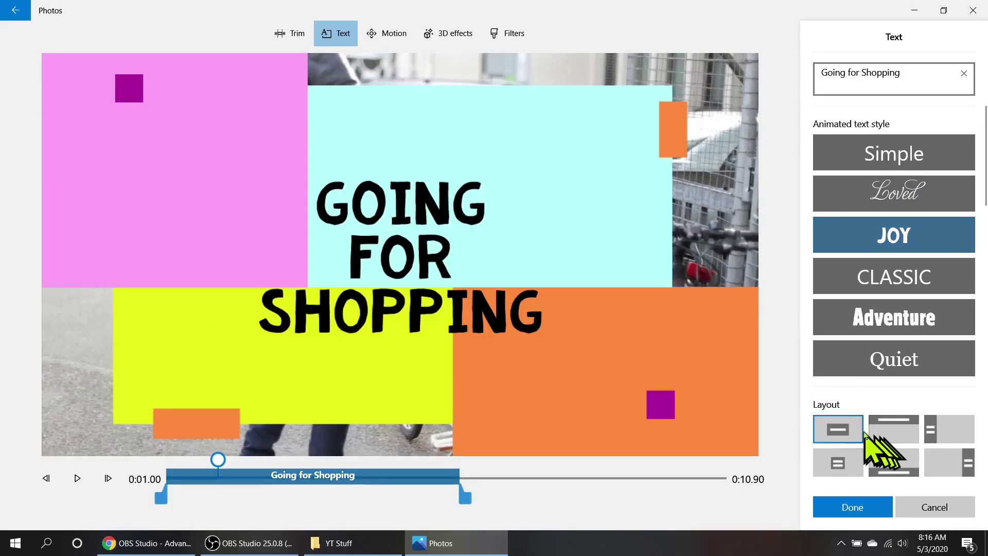
- Try the other layouts for the bike clip's caption, settle on the bottom layout and apply the text
{"action": "left_click", "coordinate": [890, 432]}
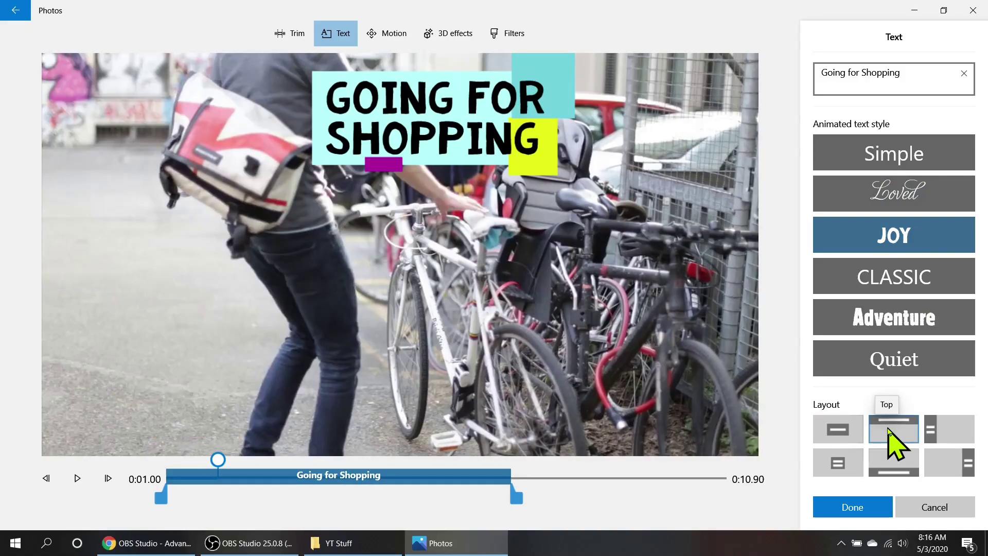
{"action": "left_click", "coordinate": [956, 431]}
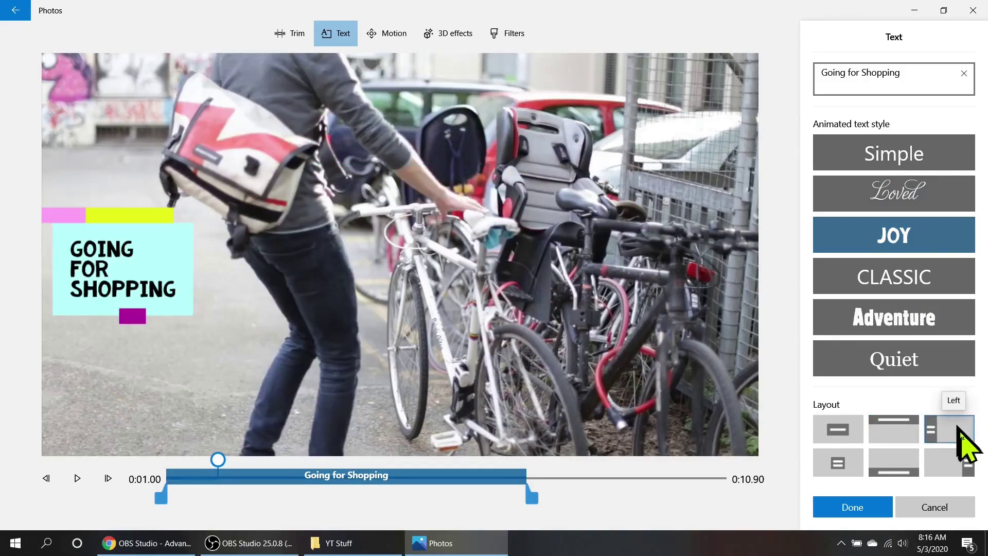
{"action": "left_click", "coordinate": [966, 476]}
{"action": "left_click", "coordinate": [901, 474]}
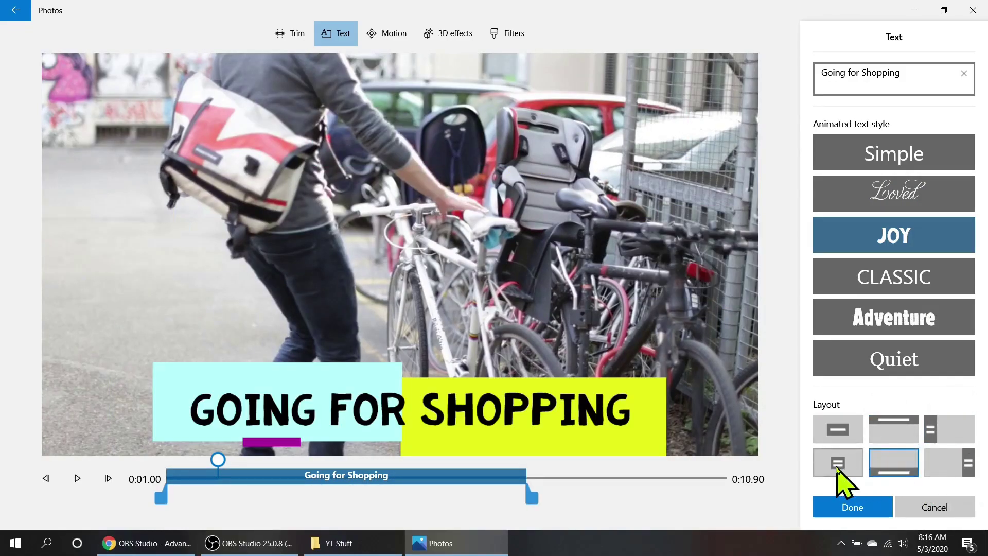
{"action": "left_click", "coordinate": [837, 463]}
{"action": "left_click", "coordinate": [889, 469]}
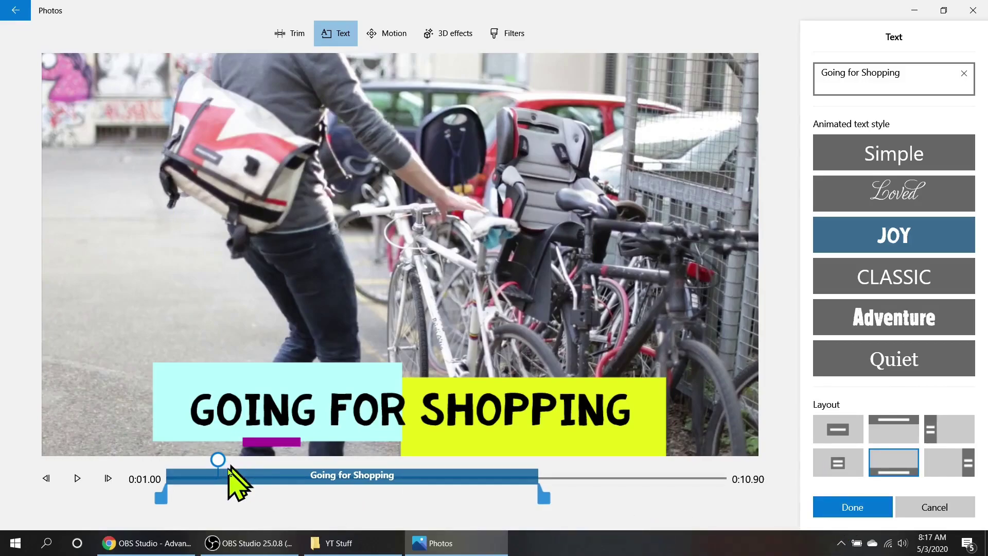
{"action": "left_click_drag", "start_coordinate": [218, 459], "coordinate": [540, 463]}
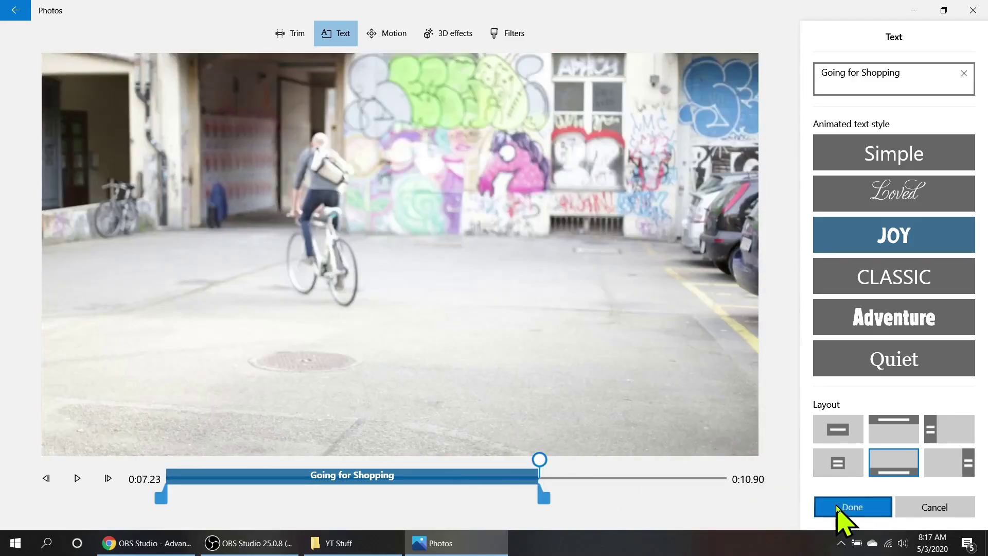
{"action": "left_click", "coordinate": [838, 510]}
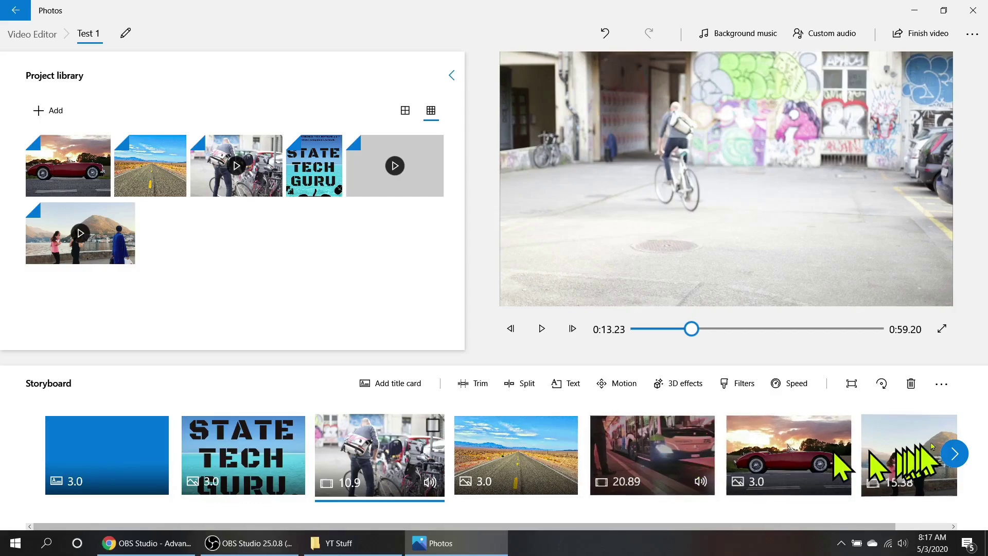
- Split the bus clip at 0:15.86 and remove its second part from the storyboard
{"action": "left_click", "coordinate": [542, 341]}
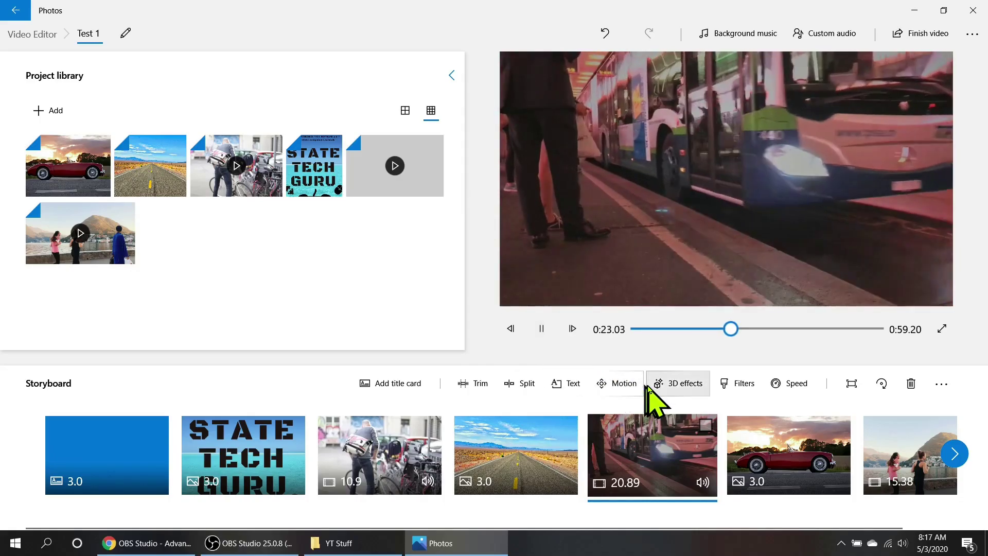
{"action": "left_click", "coordinate": [524, 393]}
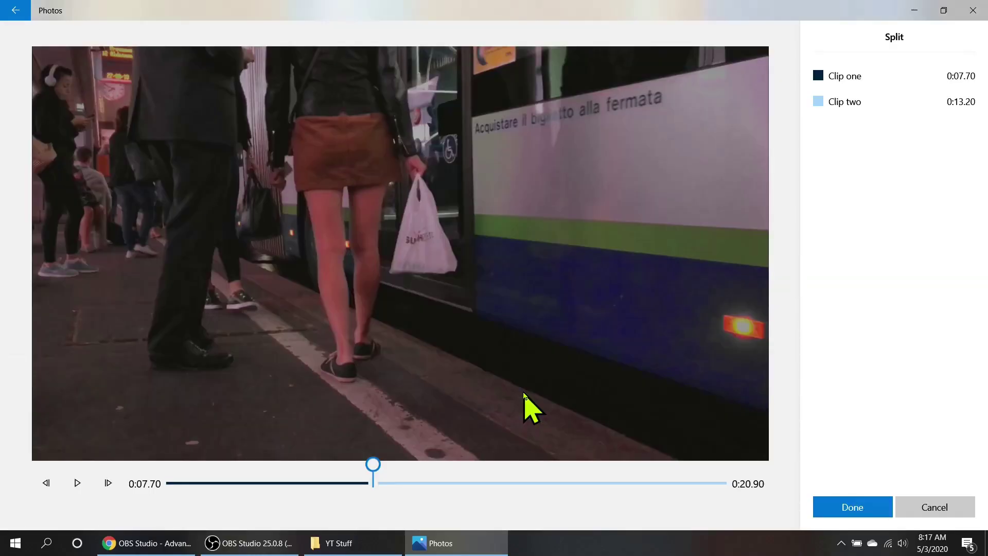
{"action": "left_click", "coordinate": [78, 483]}
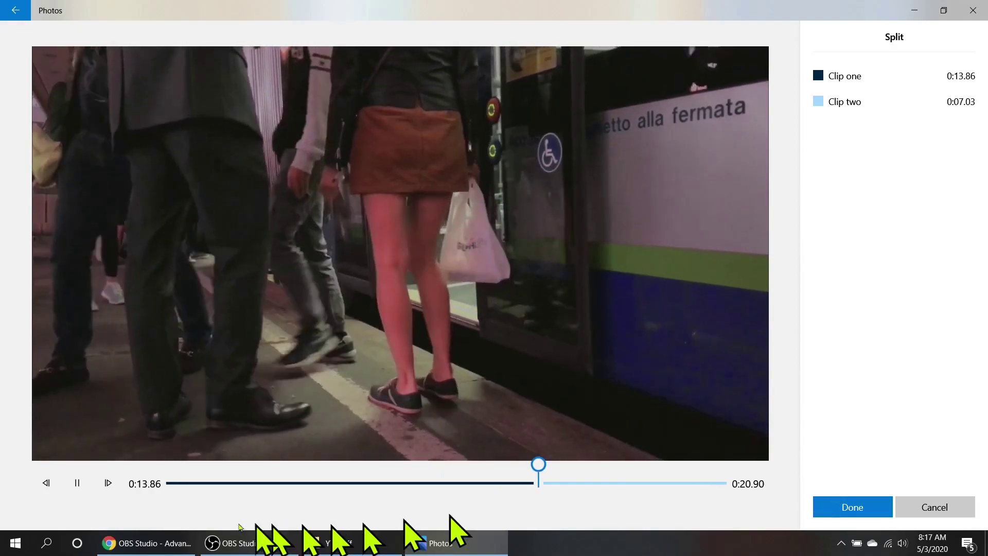
{"action": "left_click", "coordinate": [81, 493]}
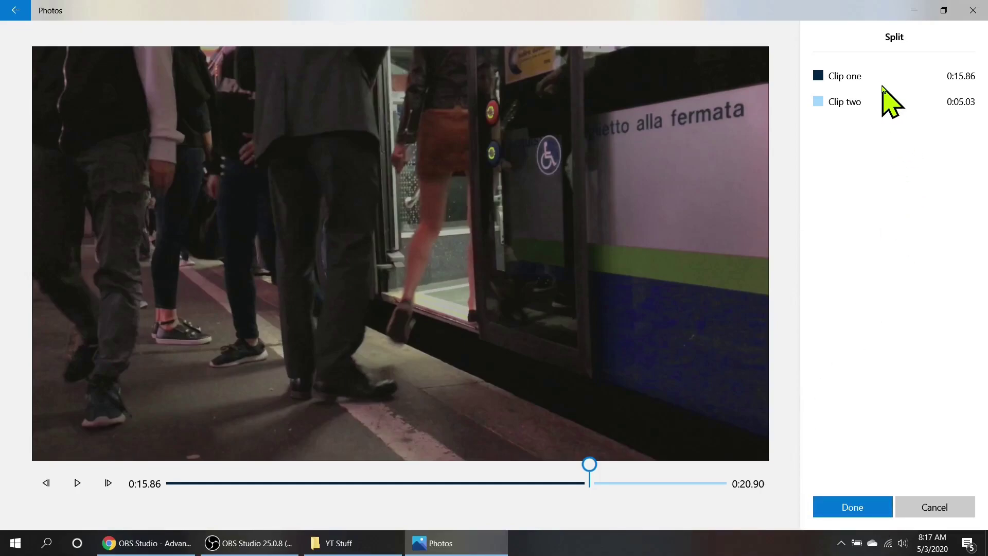
{"action": "left_click", "coordinate": [852, 509]}
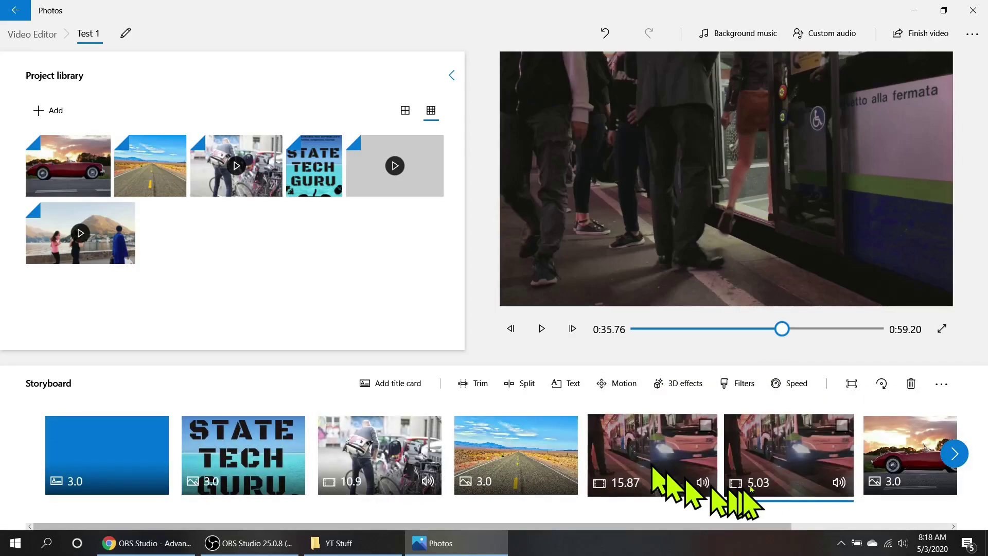
{"action": "right_click", "coordinate": [776, 435]}
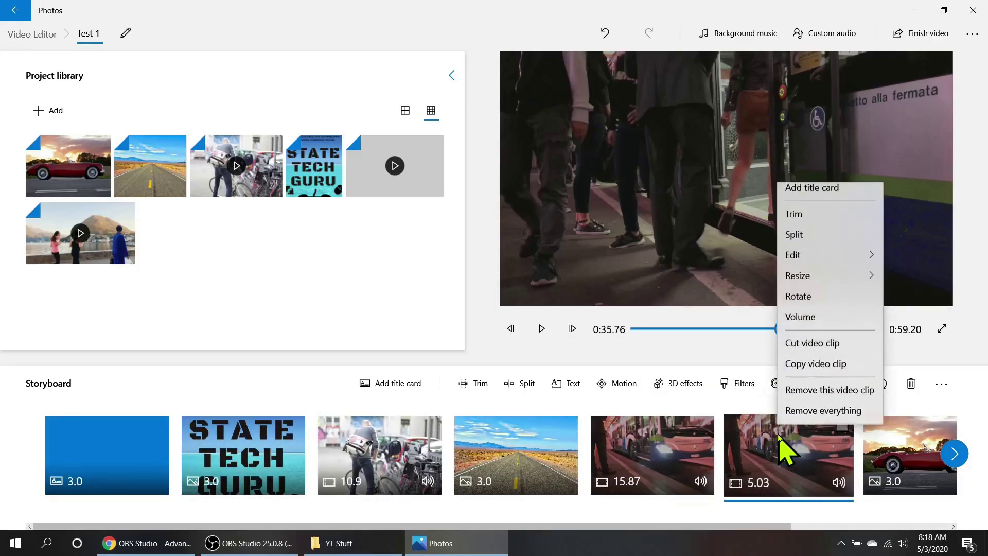
{"action": "left_click", "coordinate": [830, 397]}
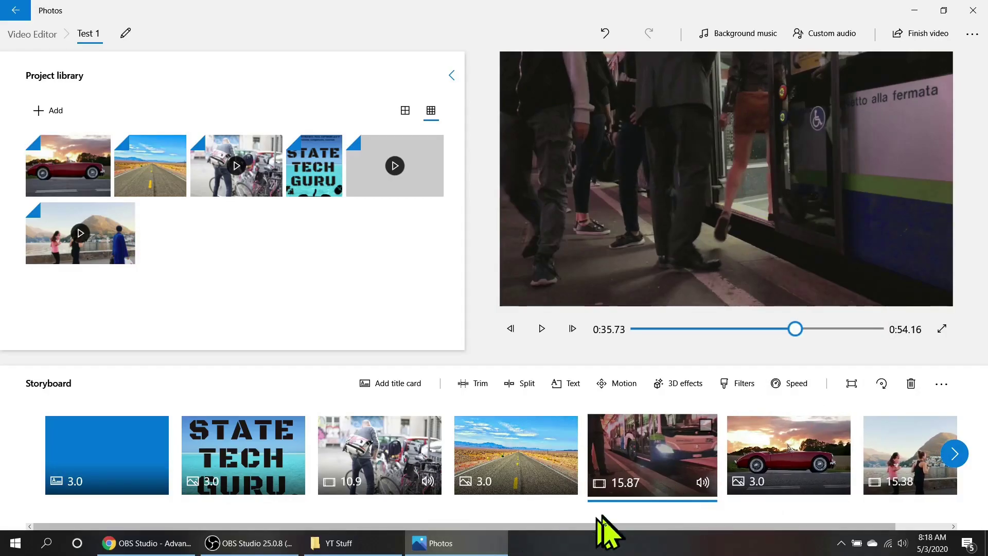
- Split the lakeside clip at about 6.93 seconds and remove its second part from the storyboard
{"action": "scroll", "coordinate": [402, 536], "scroll_direction": "right", "scroll_amount": 1}
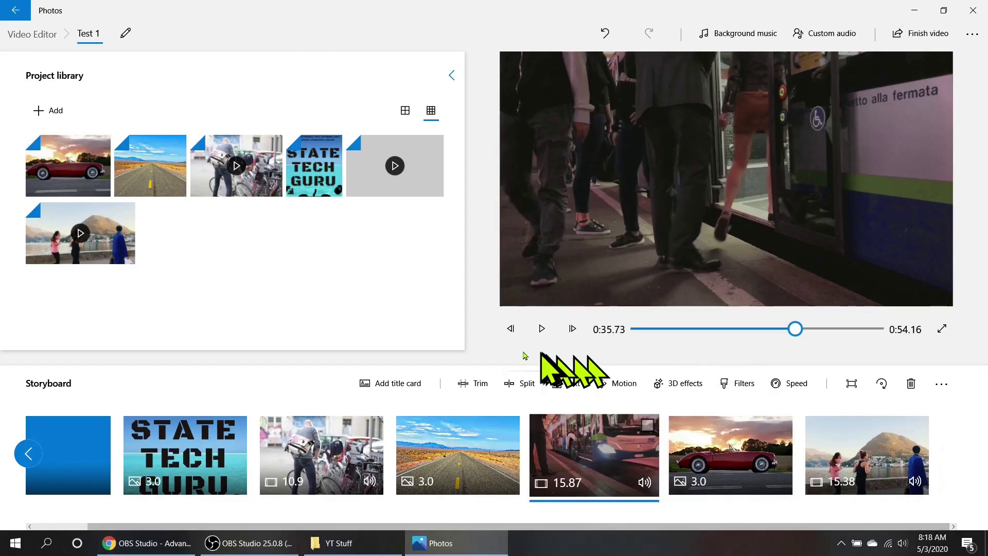
{"action": "left_click", "coordinate": [540, 329]}
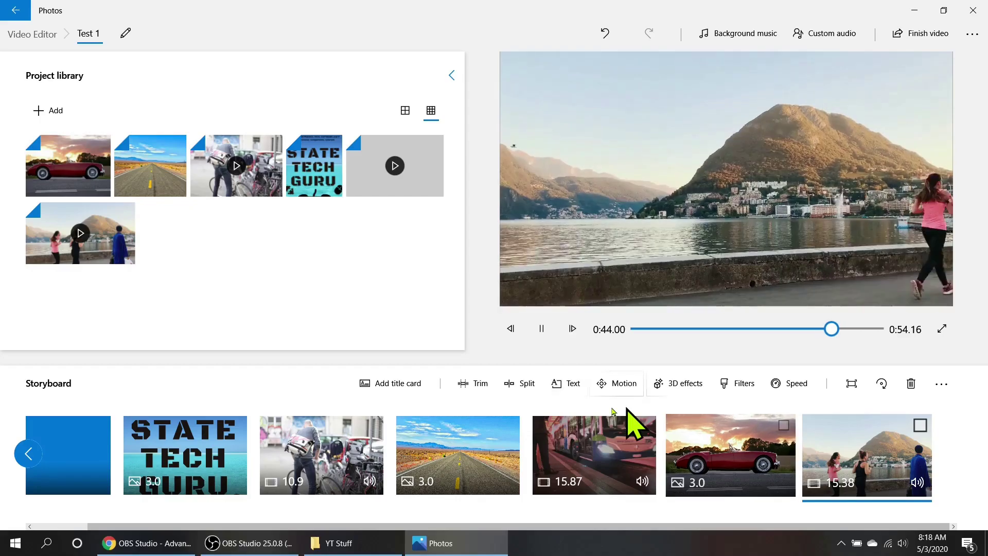
{"action": "left_click", "coordinate": [530, 386]}
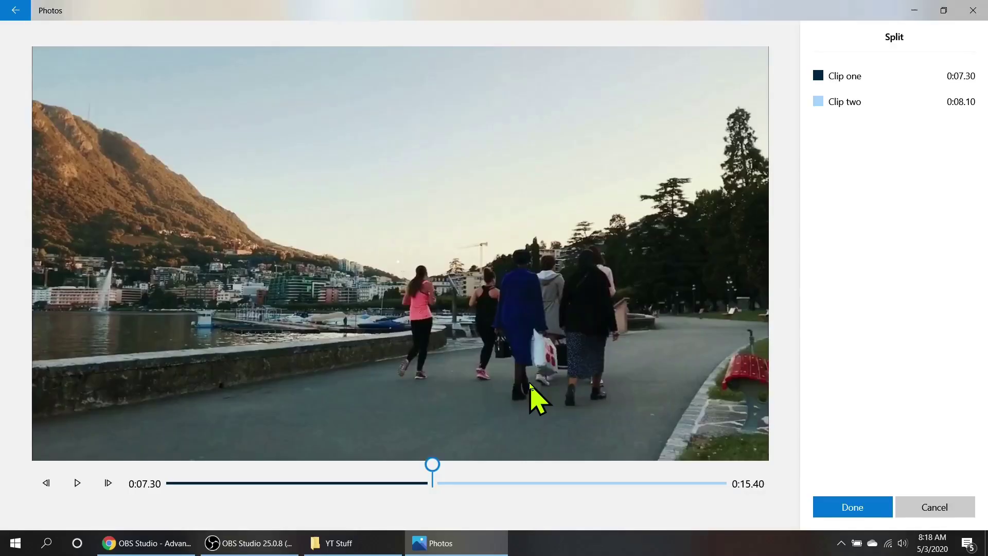
{"action": "left_click_drag", "start_coordinate": [431, 465], "coordinate": [130, 469]}
{"action": "left_click", "coordinate": [78, 482]}
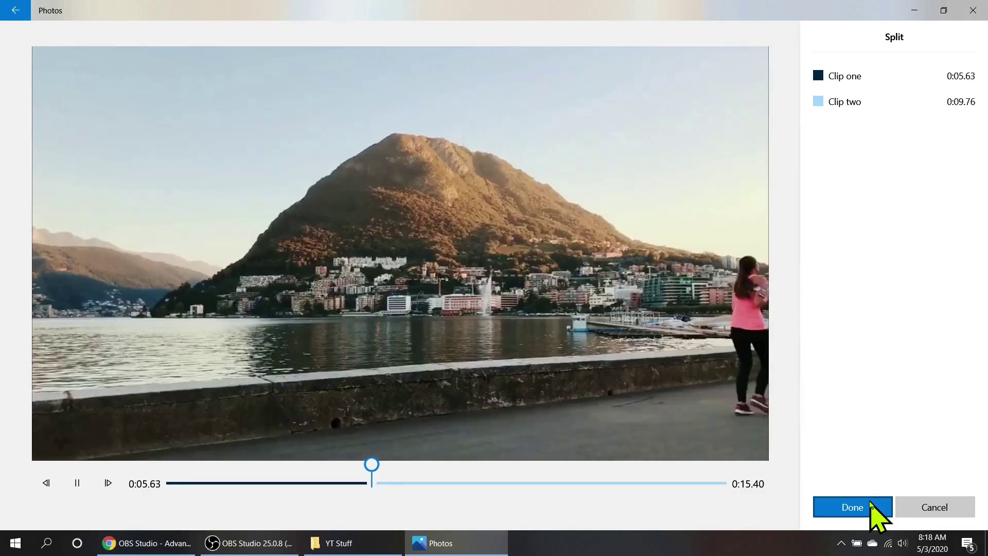
{"action": "left_click", "coordinate": [875, 510]}
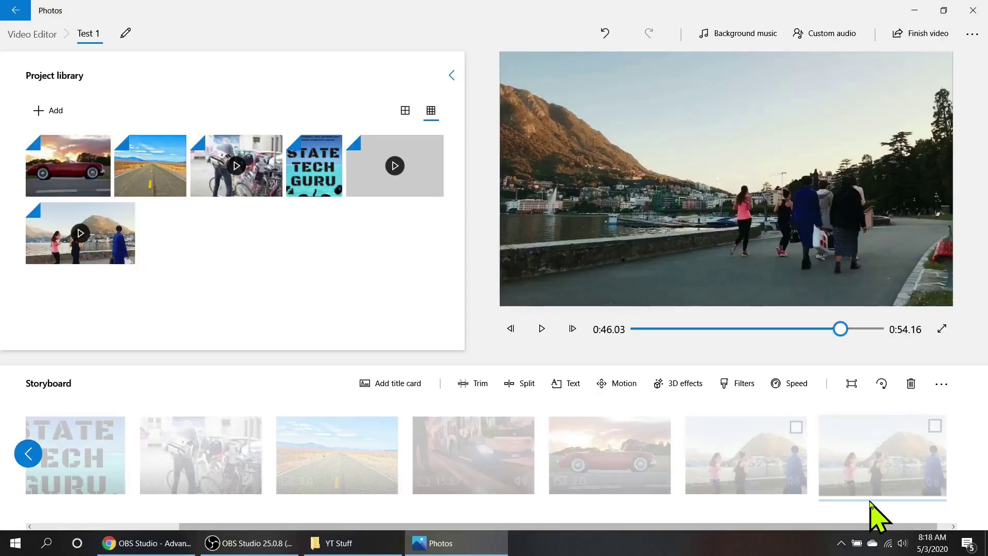
{"action": "right_click", "coordinate": [878, 474]}
{"action": "left_click", "coordinate": [899, 423]}
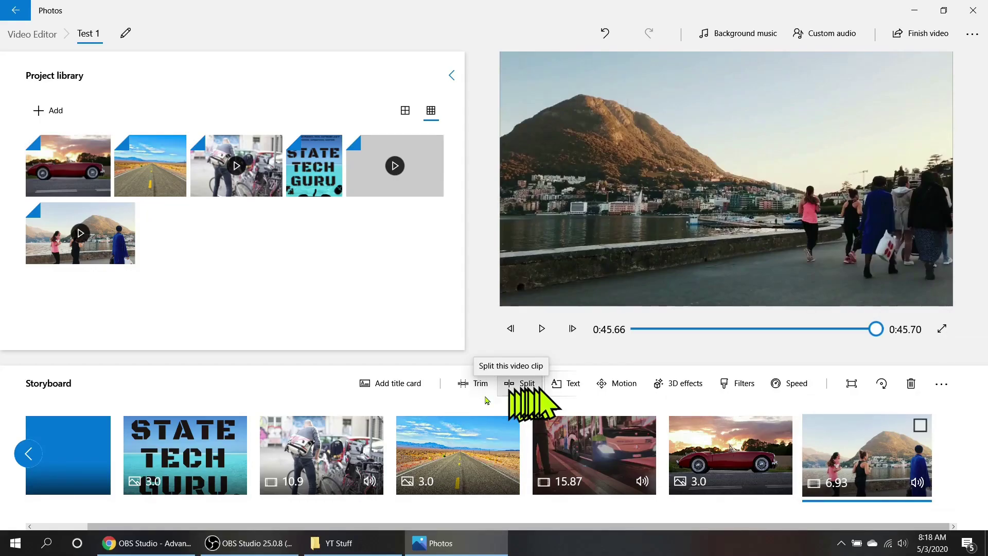
- Add a title card reading "Thanks for watching If you are liking our video Do click LIKE, SHARE with your friends, and make sure to SUBSRIBE."
{"action": "left_click", "coordinate": [380, 395]}
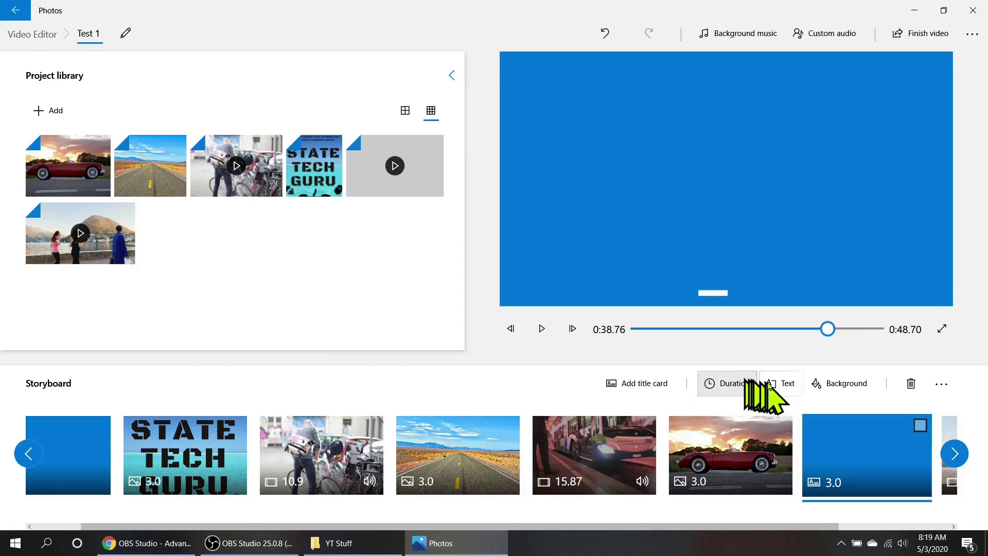
{"action": "left_click", "coordinate": [772, 384]}
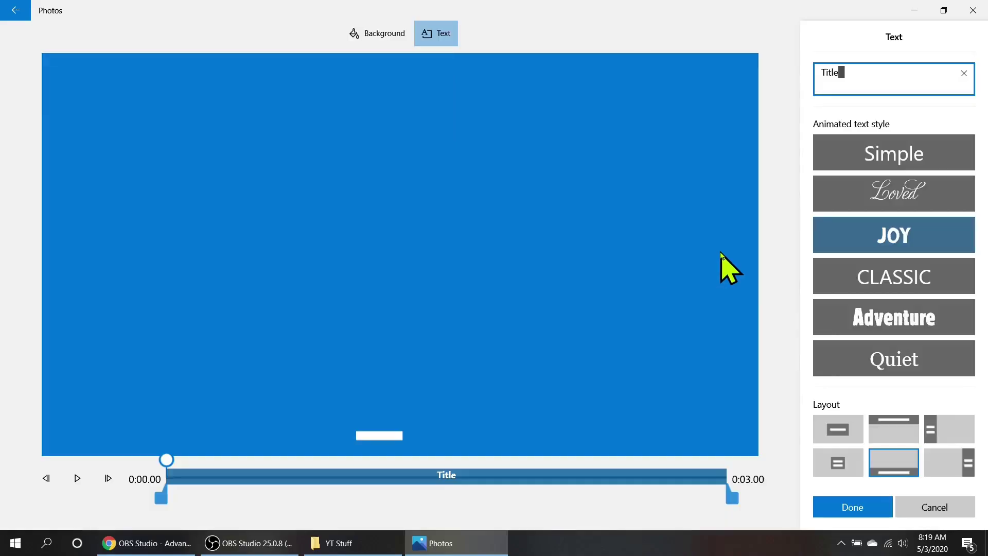
{"action": "type", "text": "Thanks for wa"}
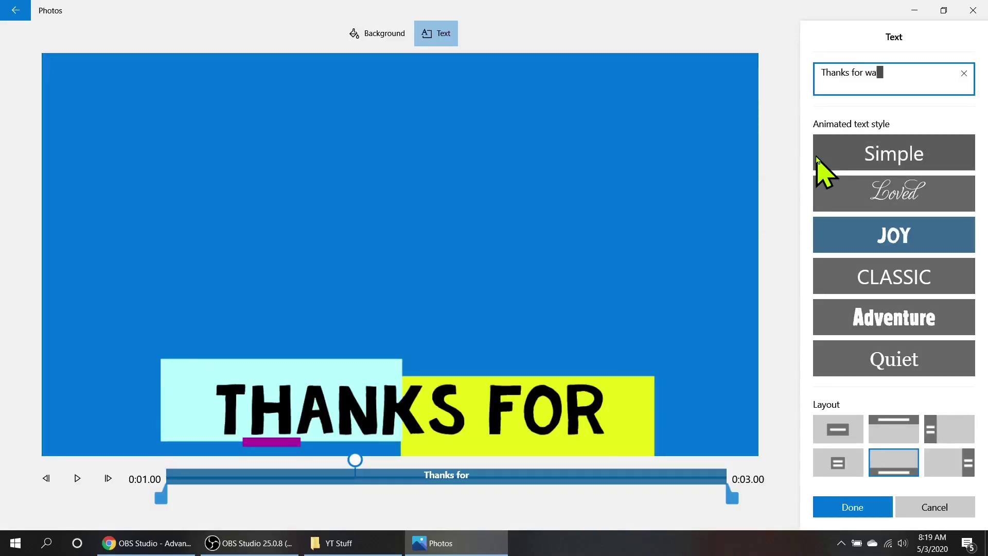
{"action": "type", "text": "tching Do click"}
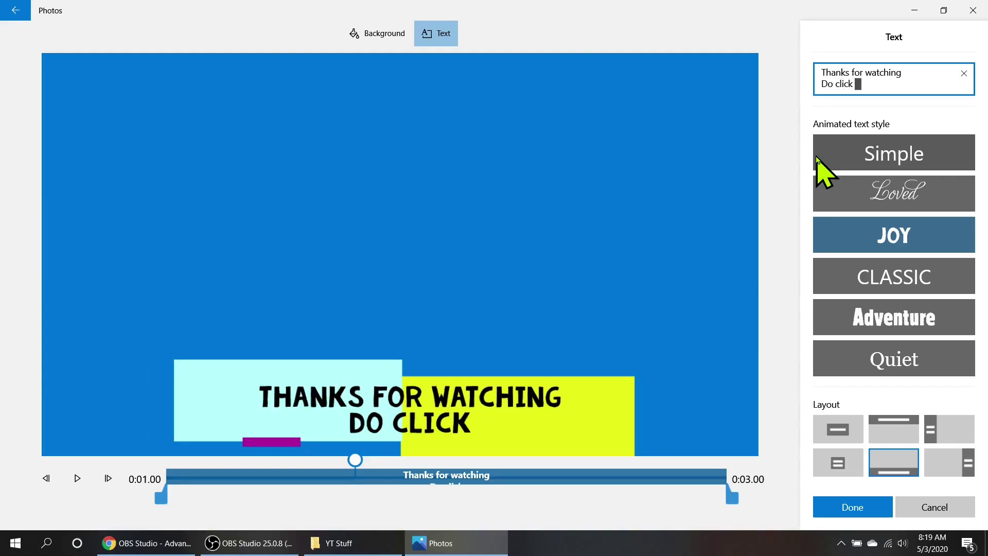
{"action": "key", "text": "Right"}
{"action": "type", "text": "If you are liking our video "}
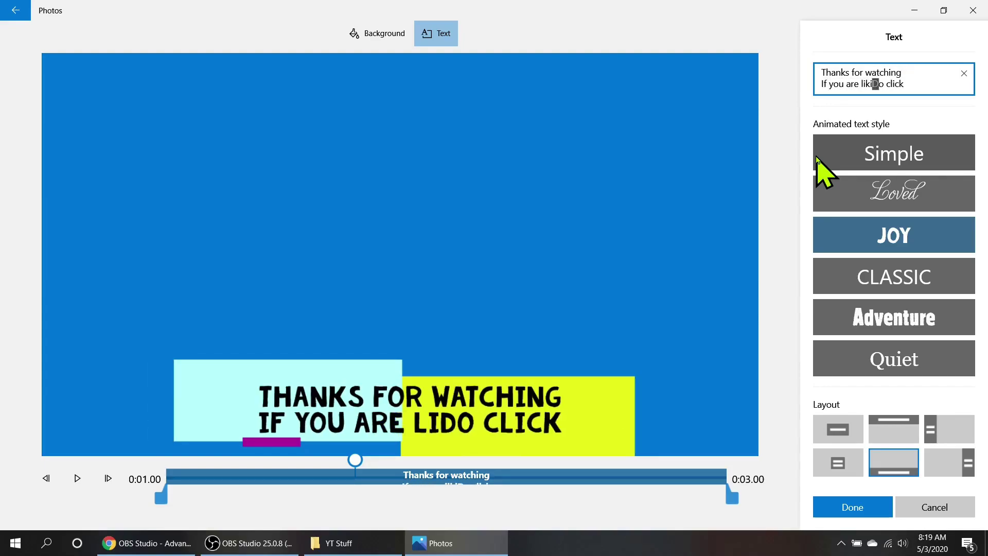
{"action": "type", "text": " LIKE, "}
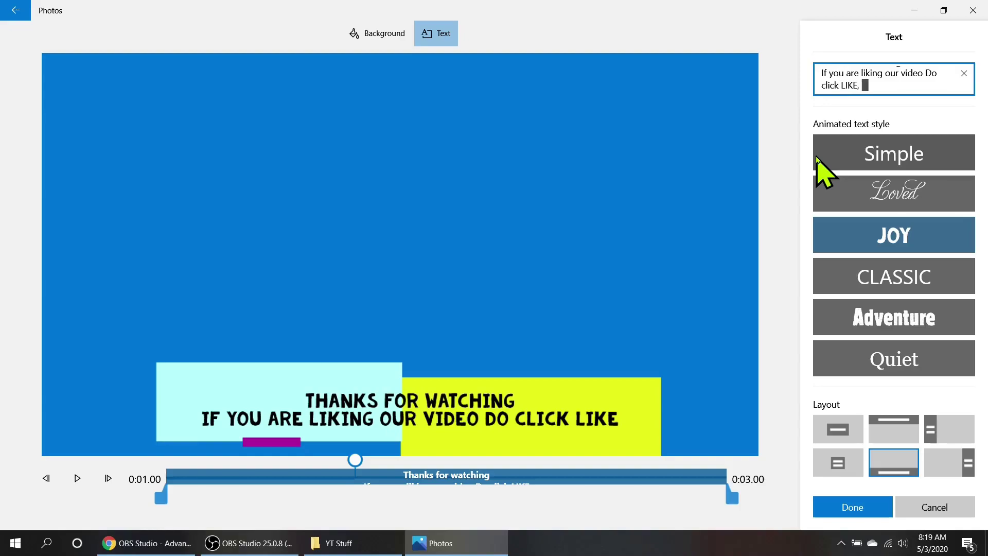
{"action": "type", "text": "SHARE with your friends, and make sure to SUBSRIBE."}
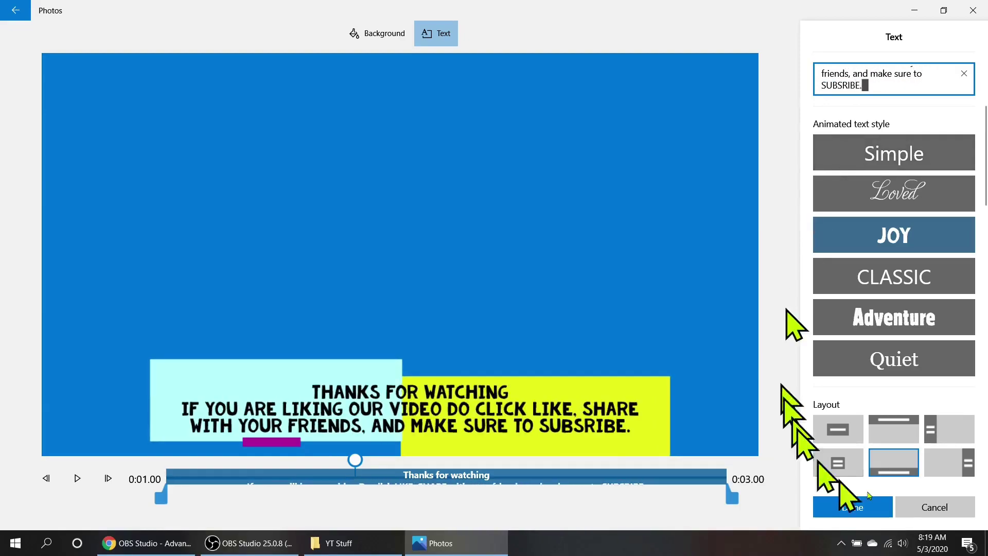
- Try other animated styles for the thank-you card's text and apply the Boom style with a centred layout
{"action": "scroll", "coordinate": [898, 283], "scroll_direction": "down", "scroll_amount": 8}
{"action": "left_click", "coordinate": [898, 155]}
{"action": "scroll", "coordinate": [896, 155], "scroll_direction": "up", "scroll_amount": 3}
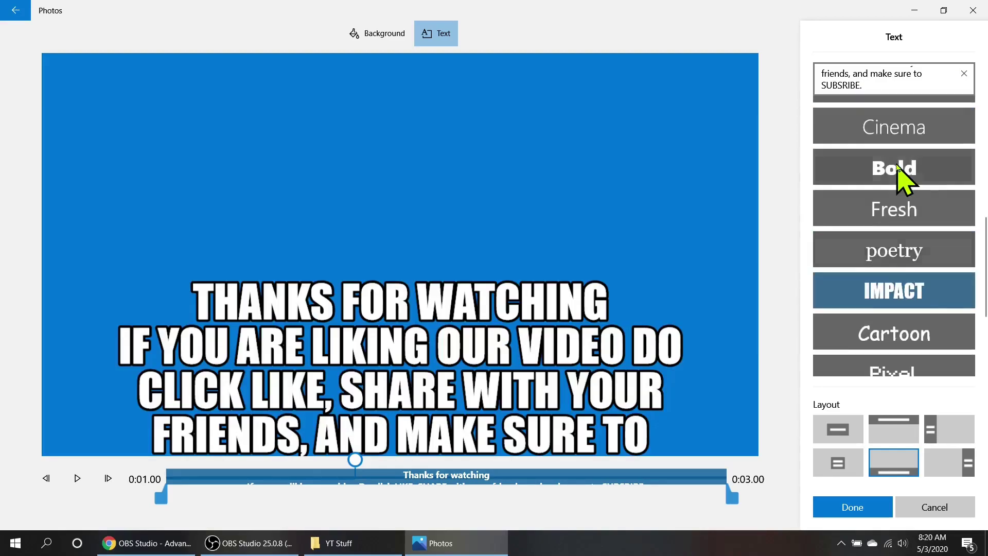
{"action": "left_click", "coordinate": [895, 164]}
{"action": "scroll", "coordinate": [896, 170], "scroll_direction": "up", "scroll_amount": 2}
{"action": "left_click", "coordinate": [914, 424]}
{"action": "left_click", "coordinate": [889, 206]}
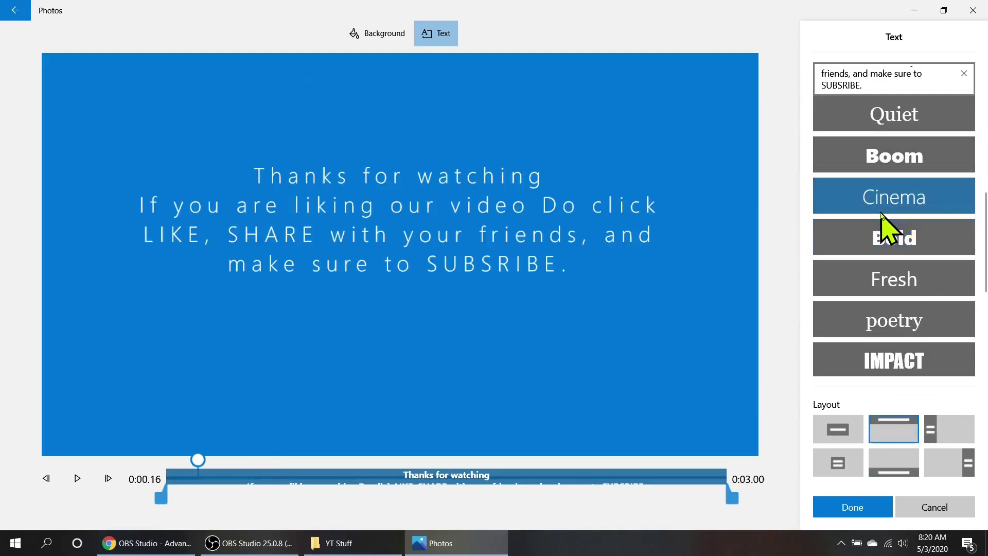
{"action": "left_click", "coordinate": [893, 160]}
{"action": "scroll", "coordinate": [896, 232], "scroll_direction": "up", "scroll_amount": 3}
{"action": "left_click", "coordinate": [840, 462]}
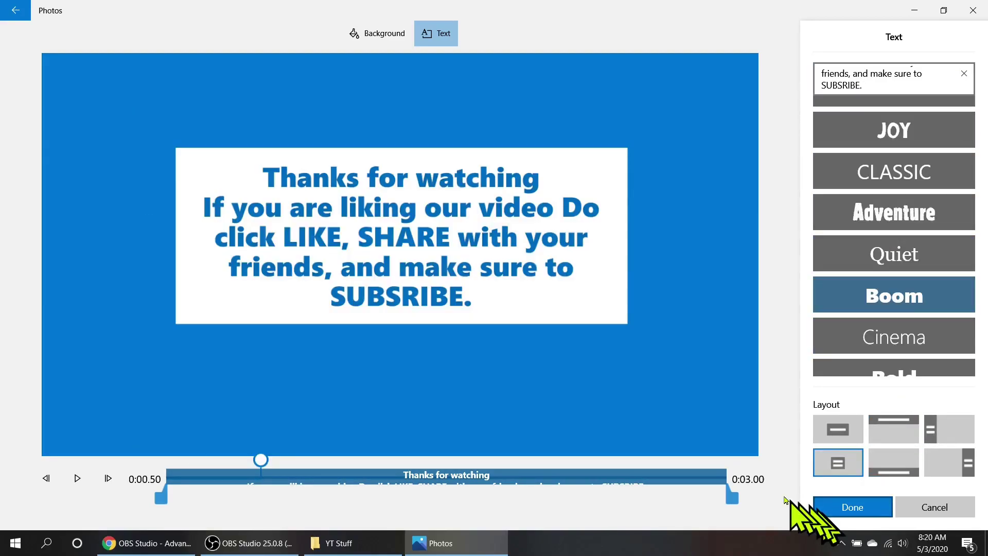
{"action": "left_click", "coordinate": [837, 510]}
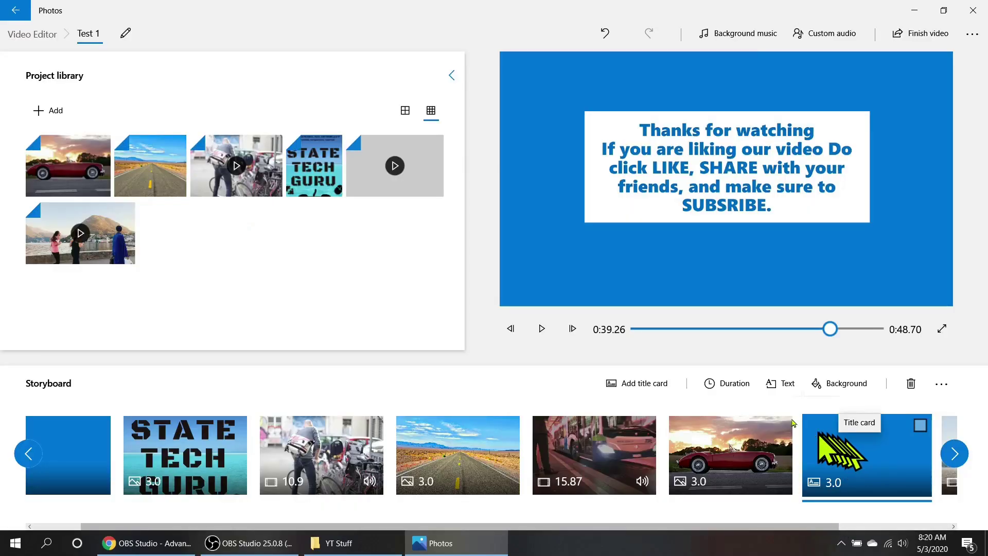
- Set the thank-you title card's duration to 5 seconds and move it to the end of the storyboard
{"action": "left_click", "coordinate": [715, 389]}
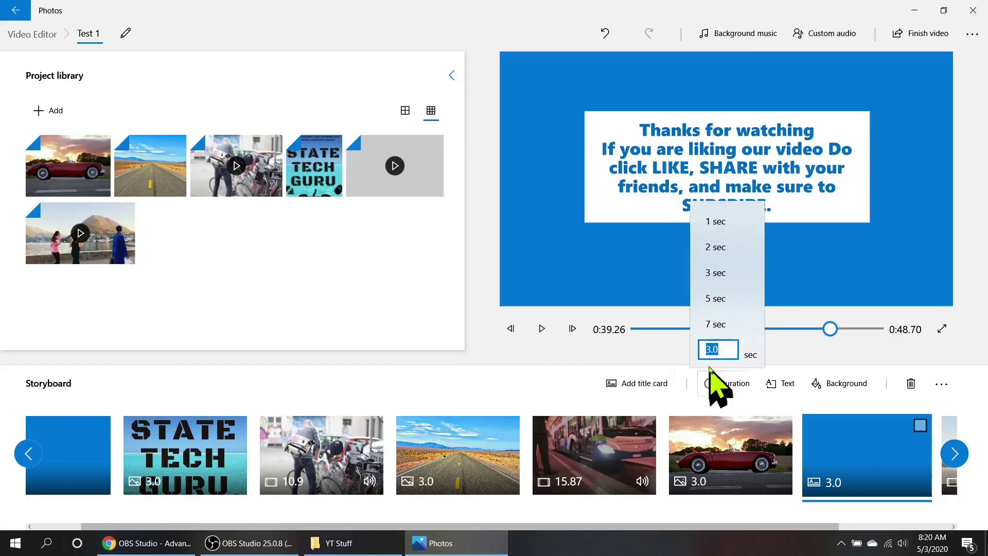
{"action": "left_click", "coordinate": [727, 299]}
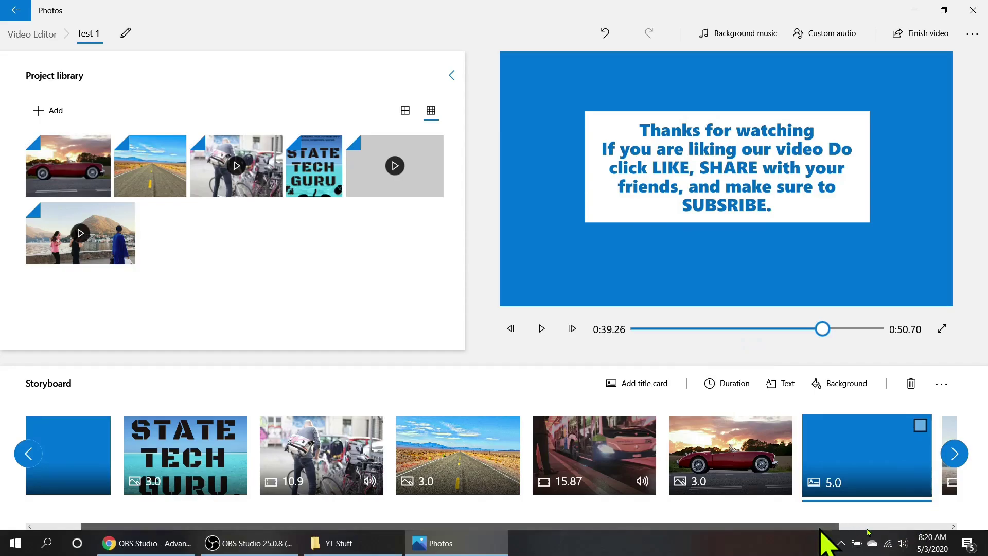
{"action": "left_click_drag", "start_coordinate": [868, 532], "coordinate": [976, 535]}
{"action": "left_click_drag", "start_coordinate": [783, 470], "coordinate": [904, 470]}
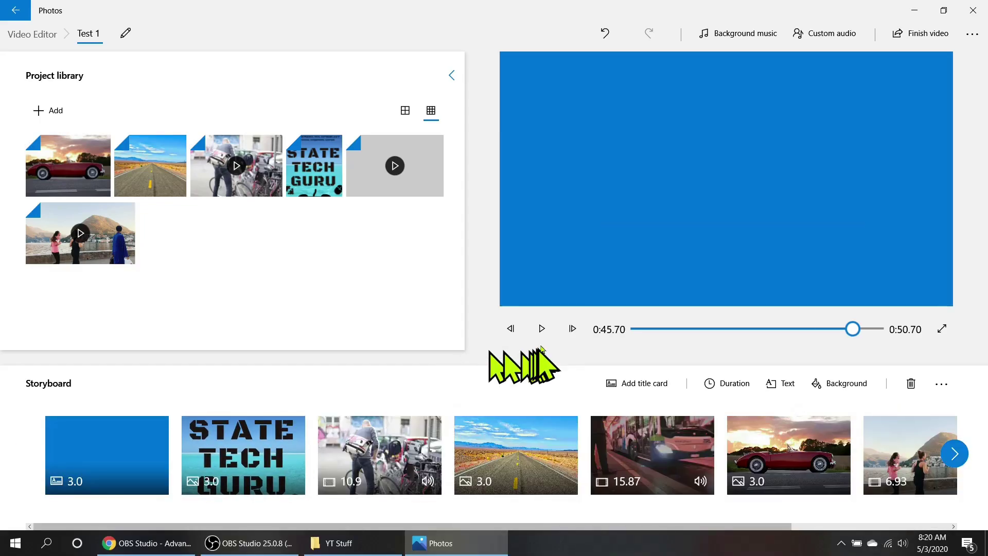
- Play a moment of the closing title card and pause it
{"action": "left_click", "coordinate": [541, 329]}
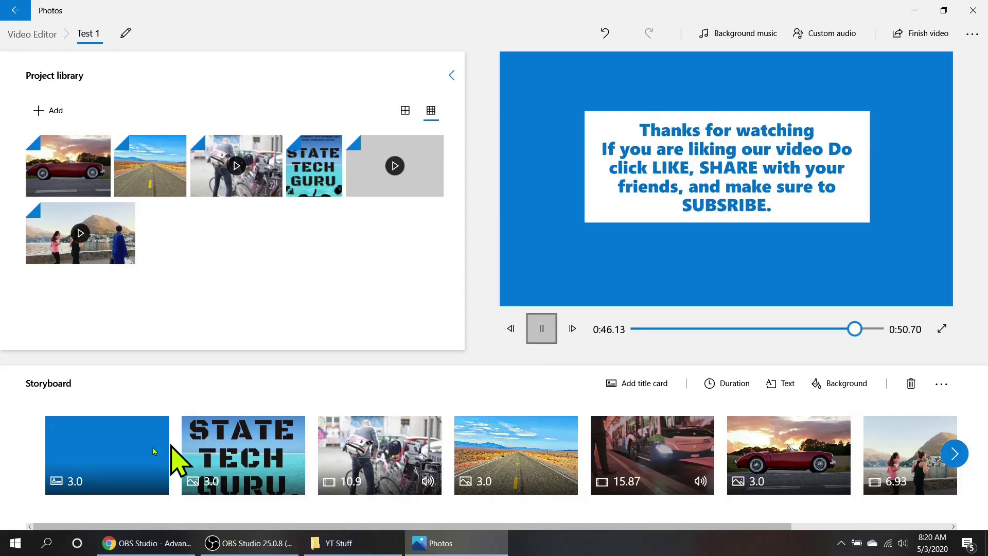
{"action": "key", "text": "space"}
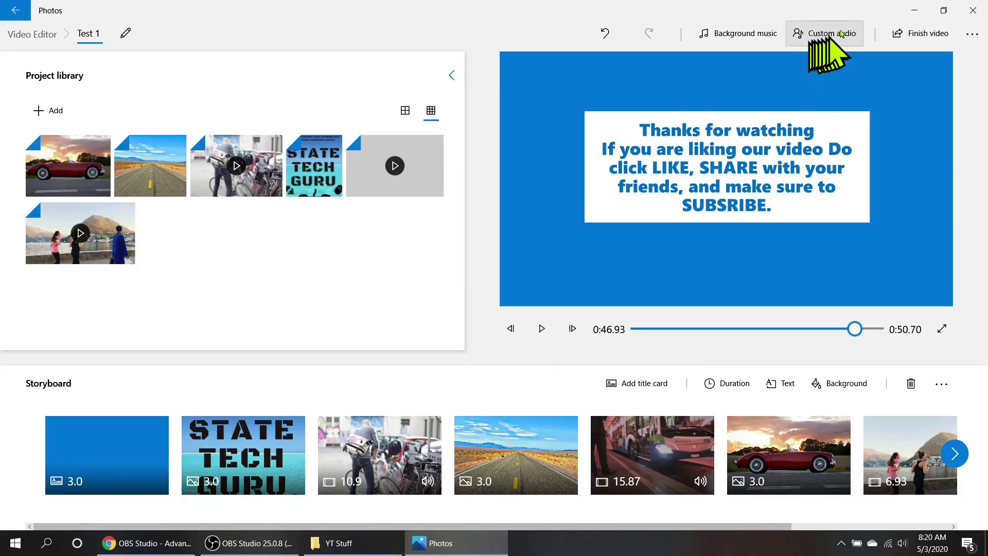
- Apply the Come with Me background music with the video synced to the music's beat
{"action": "left_click", "coordinate": [801, 45]}
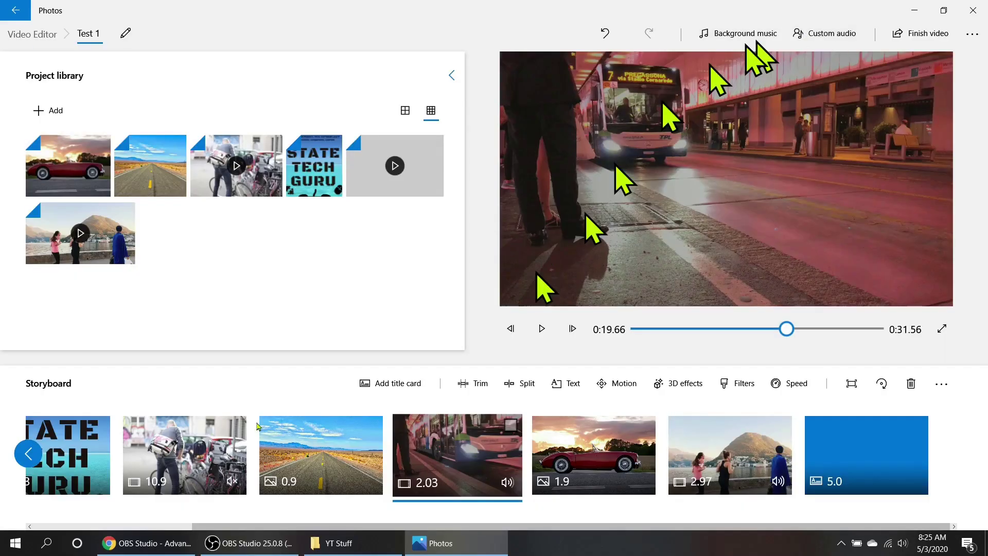
{"action": "left_click", "coordinate": [198, 459]}
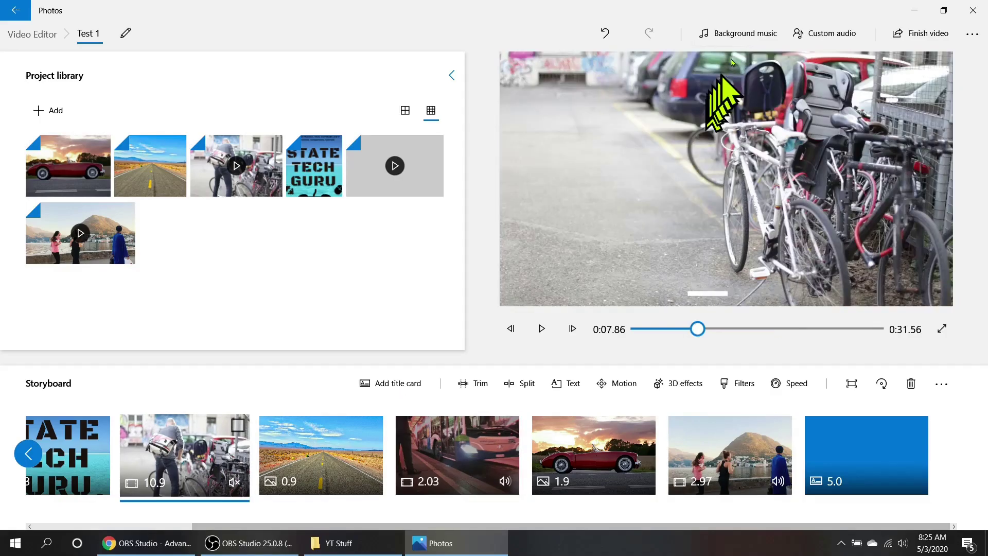
{"action": "left_click", "coordinate": [733, 41]}
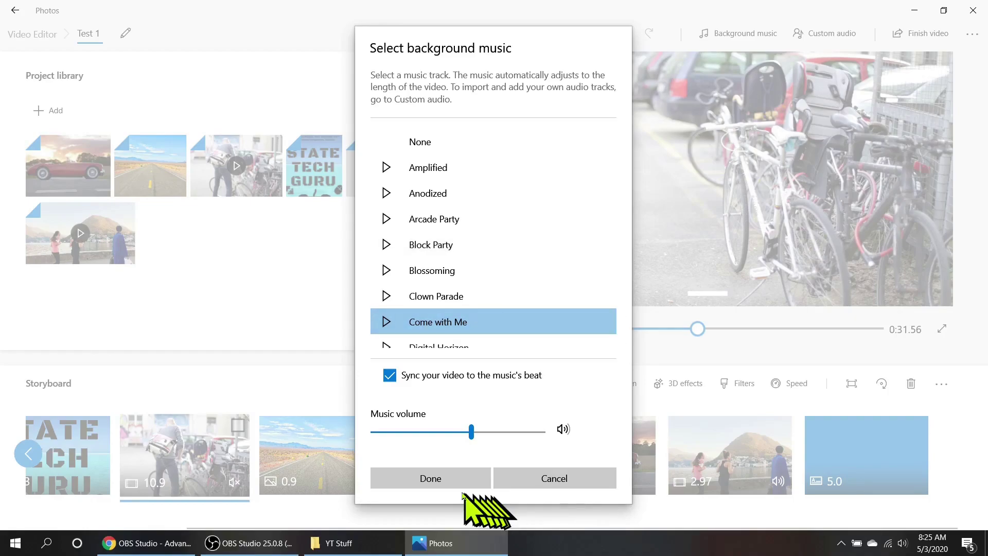
{"action": "left_click", "coordinate": [452, 474]}
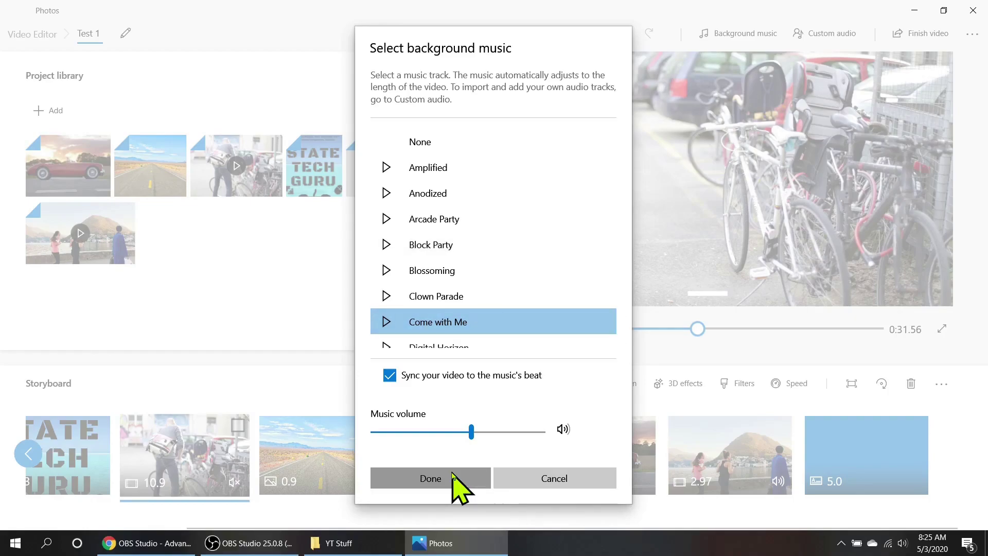
- Add the Highway_Wildflowers audio file from the Sample Media folder to the project as custom audio
{"action": "left_click", "coordinate": [823, 34]}
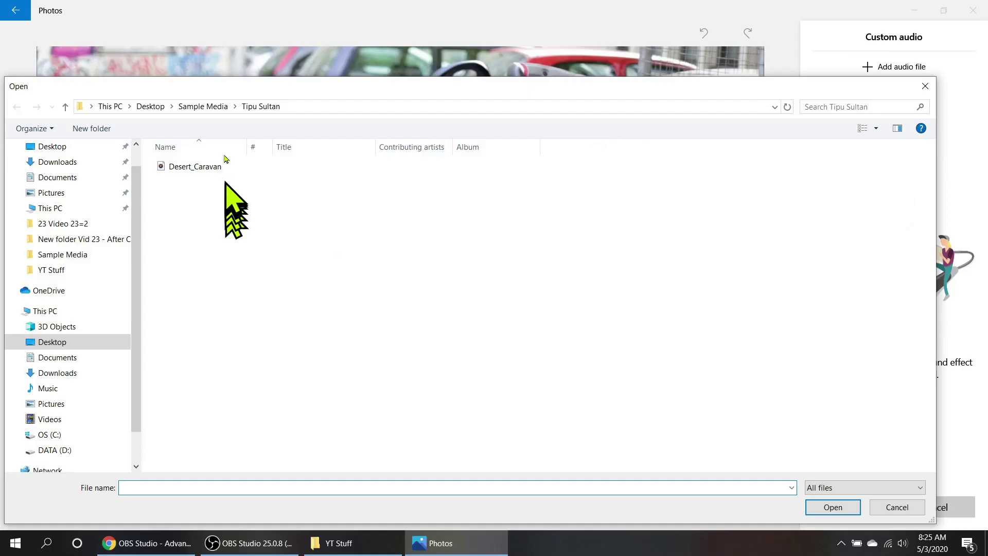
{"action": "left_click", "coordinate": [208, 117]}
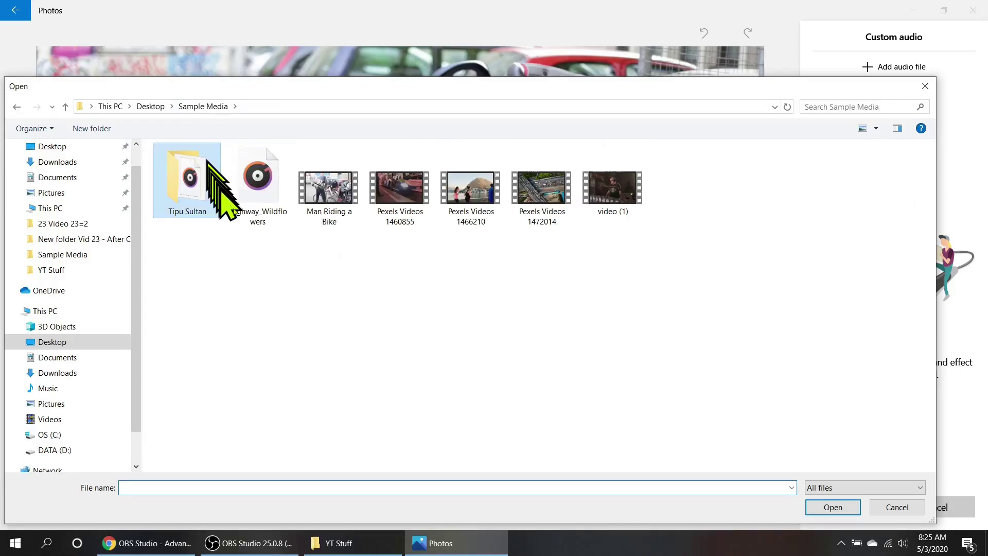
{"action": "left_click", "coordinate": [267, 229]}
{"action": "left_click", "coordinate": [835, 509]}
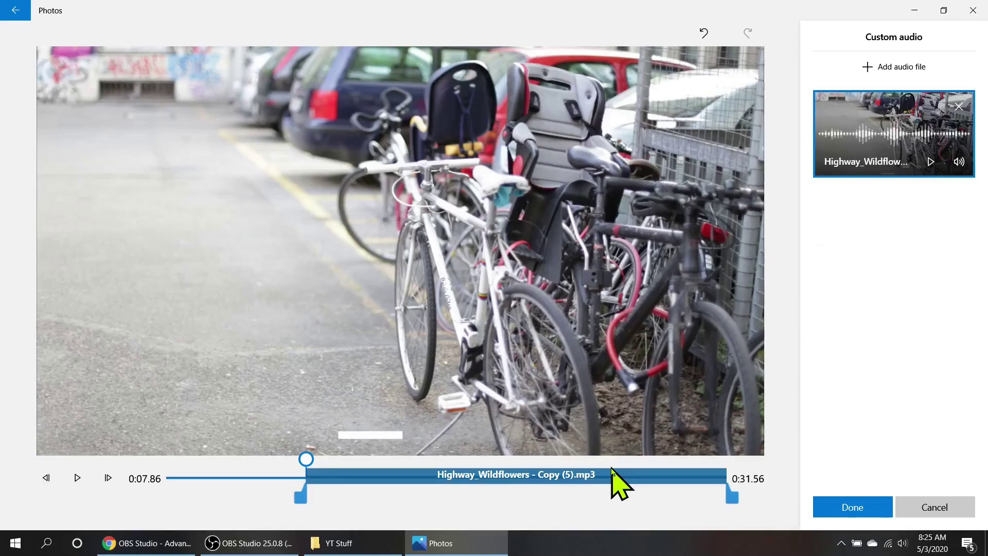
- Move the custom audio to the start of the video, trim its end to about 20 seconds and save the audio changes
{"action": "left_click_drag", "start_coordinate": [612, 471], "coordinate": [401, 476]}
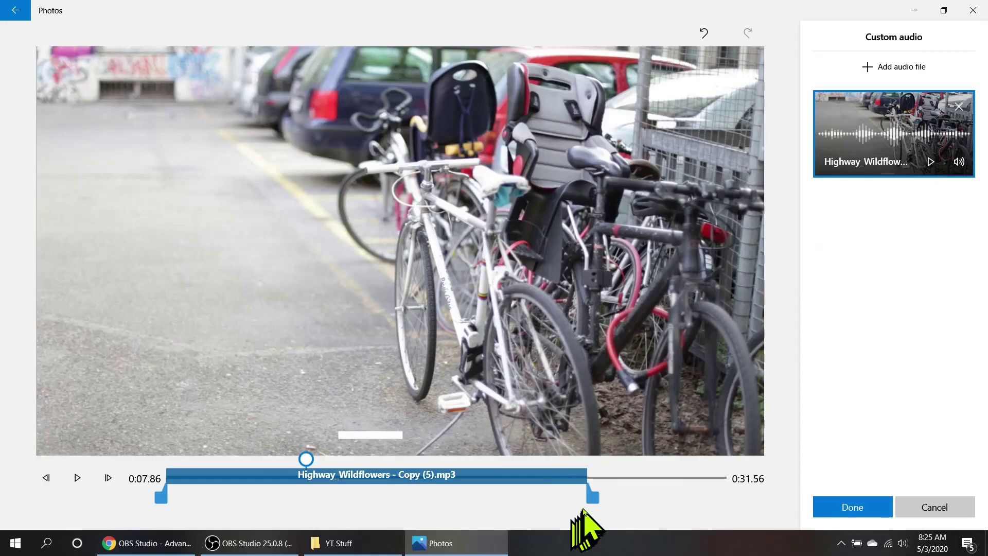
{"action": "left_click_drag", "start_coordinate": [591, 497], "coordinate": [493, 497]}
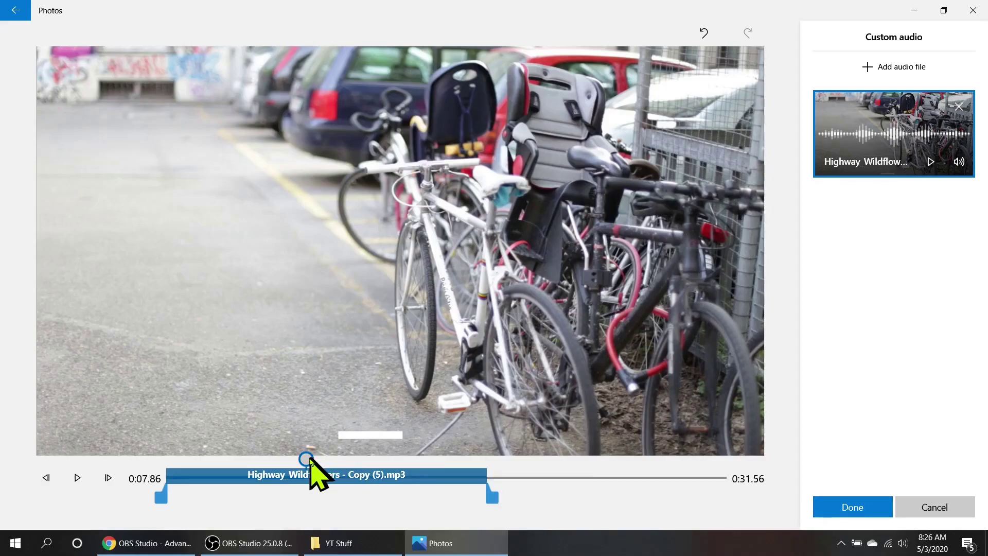
{"action": "left_click", "coordinate": [362, 475]}
{"action": "left_click_drag", "start_coordinate": [417, 470], "coordinate": [533, 502]}
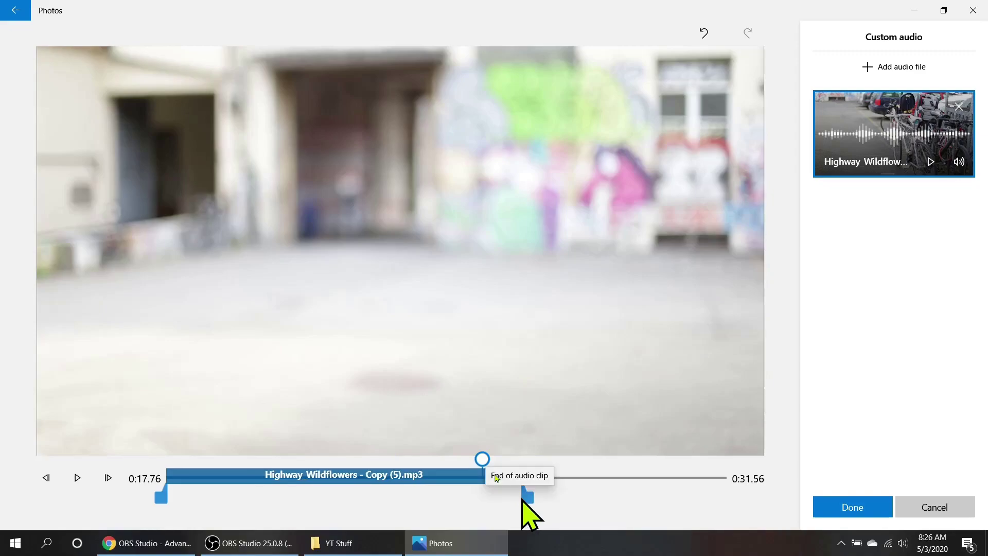
{"action": "left_click_drag", "start_coordinate": [488, 462], "coordinate": [524, 466]}
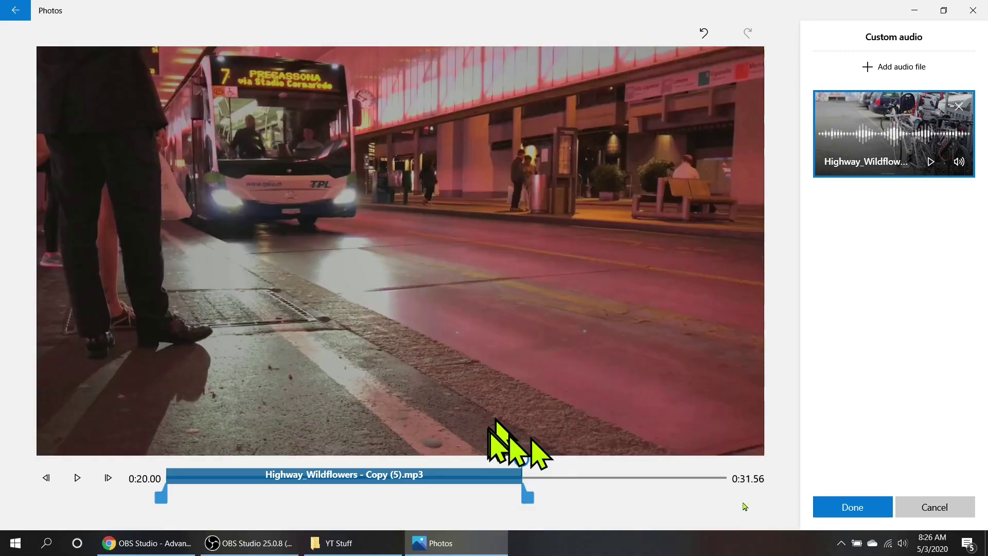
{"action": "left_click", "coordinate": [820, 507]}
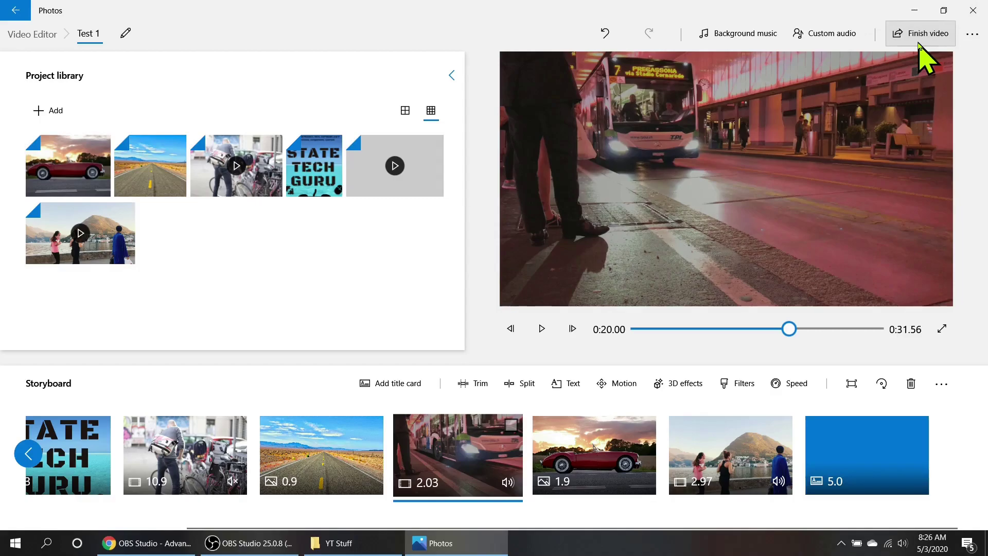
- Turn on fade in and fade out for the Highway_Wildflowers custom audio and save the audio changes
{"action": "left_click", "coordinate": [836, 40]}
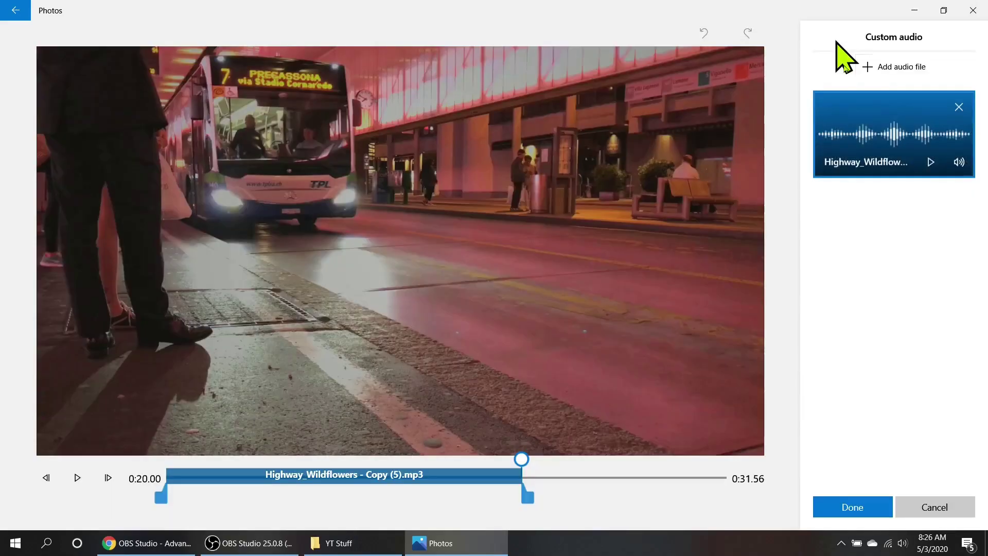
{"action": "left_click", "coordinate": [961, 166]}
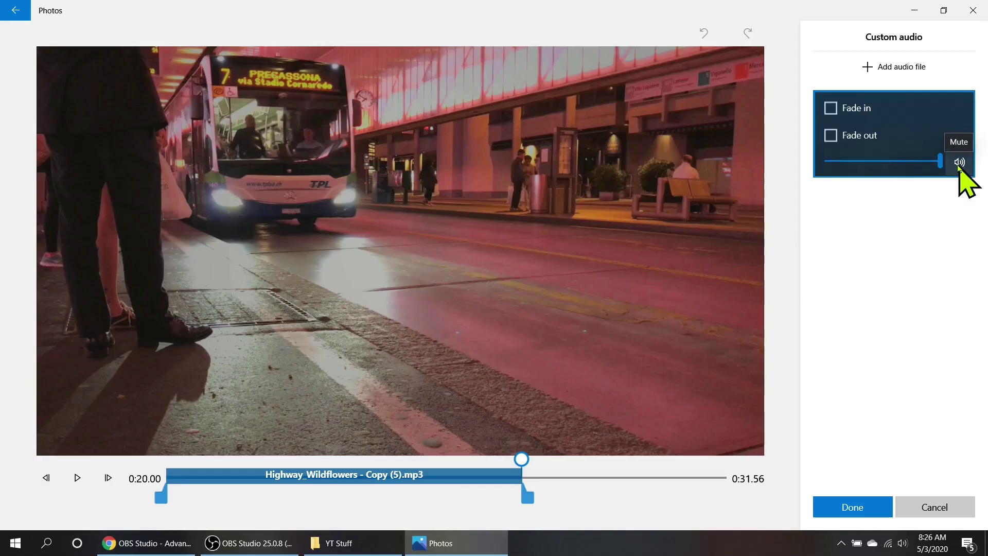
{"action": "left_click", "coordinate": [867, 109]}
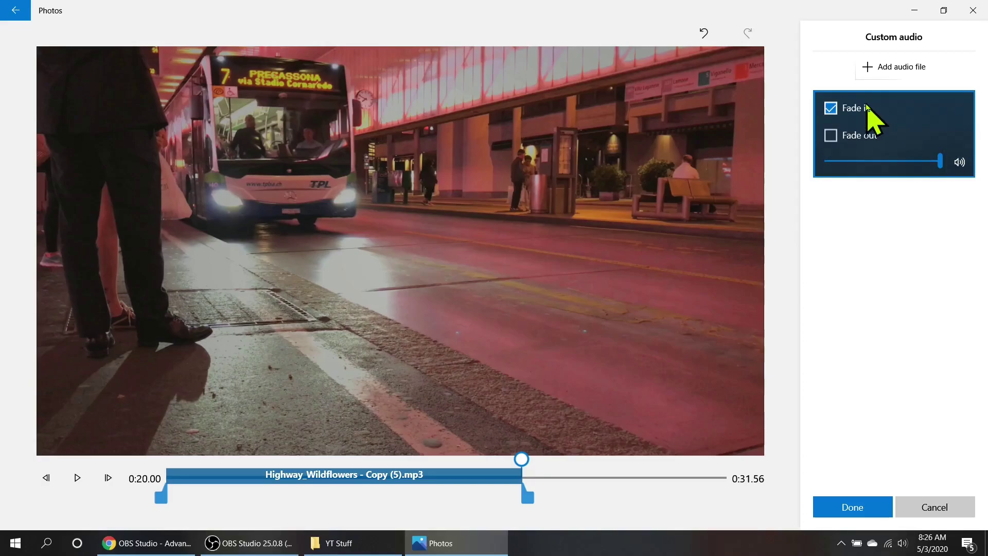
{"action": "left_click", "coordinate": [868, 136]}
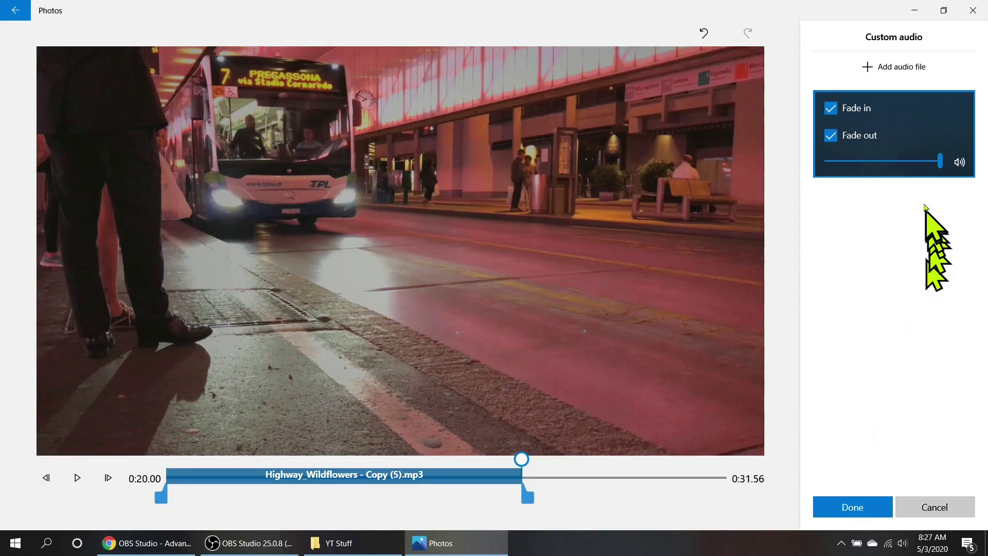
{"action": "left_click", "coordinate": [880, 506]}
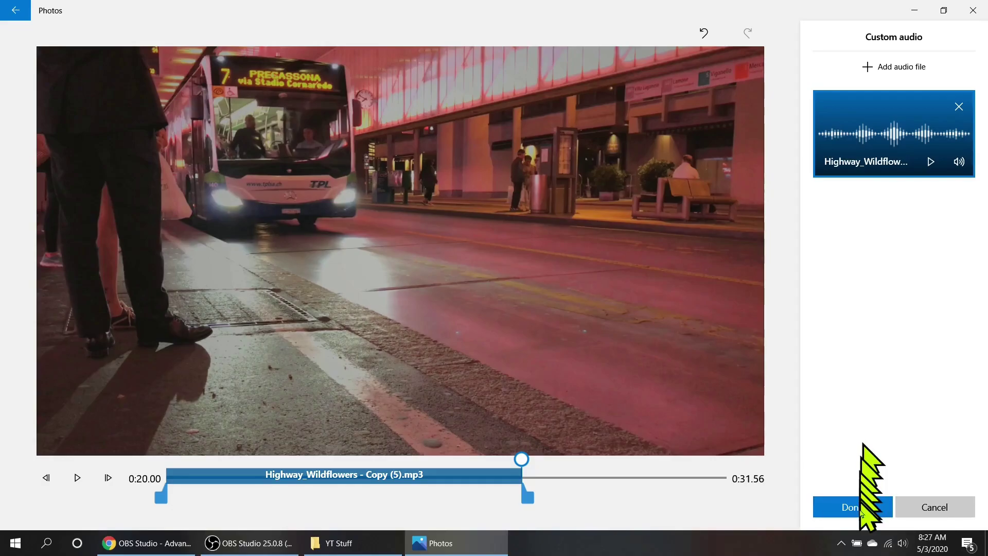
{"action": "left_click", "coordinate": [862, 515]}
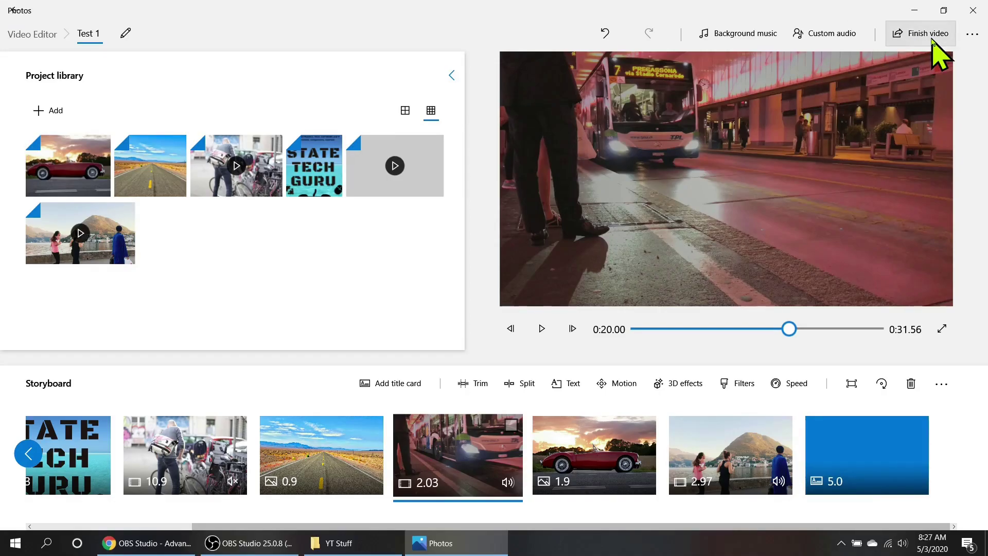
- Export the video to the Desktop as Test 1 in High 1080p quality with hardware-accelerated encoding
{"action": "left_click", "coordinate": [933, 41]}
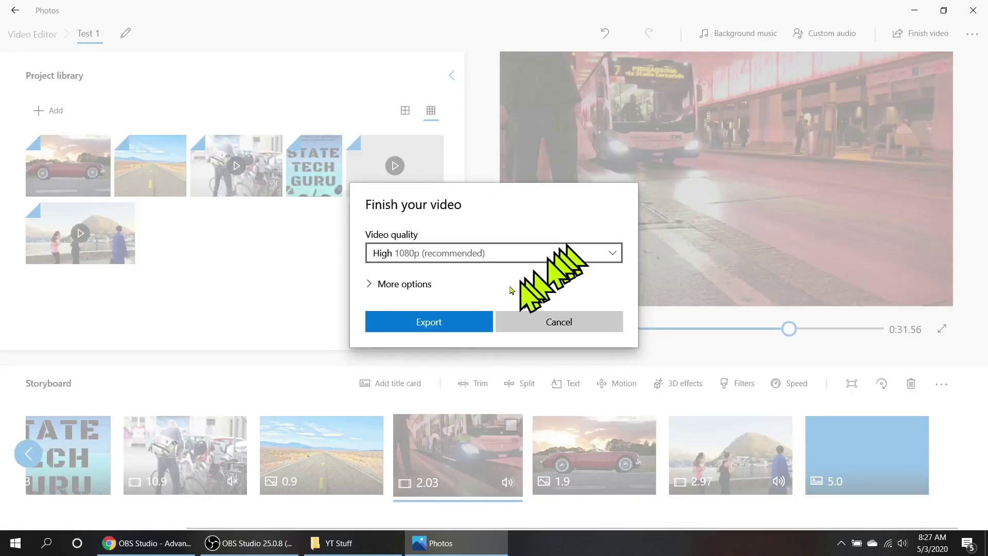
{"action": "left_click", "coordinate": [399, 285]}
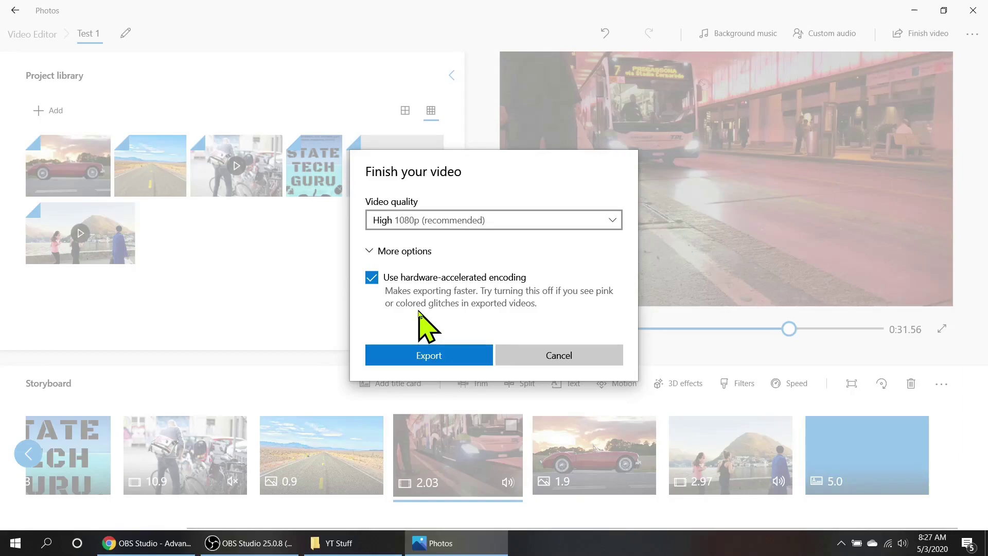
{"action": "left_click", "coordinate": [416, 355]}
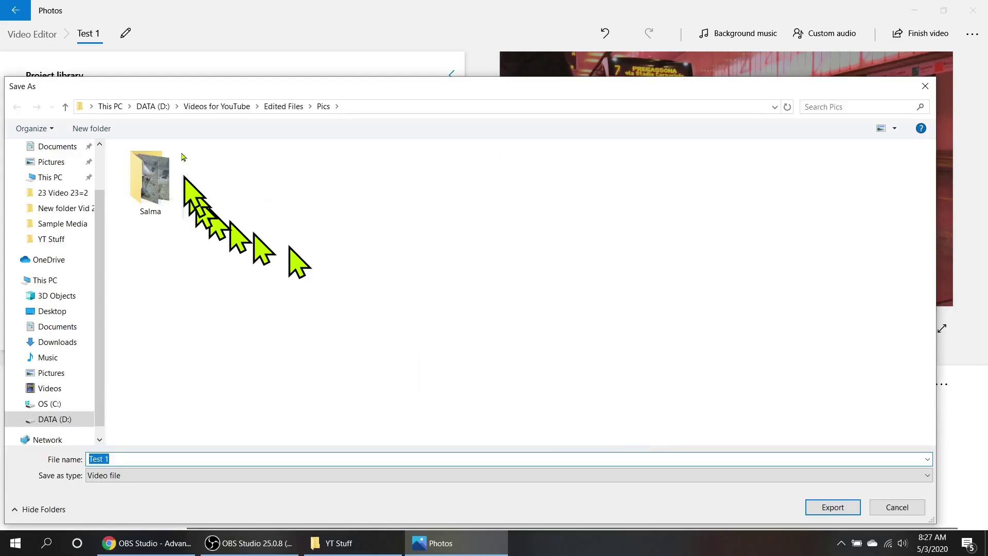
{"action": "left_click", "coordinate": [71, 312]}
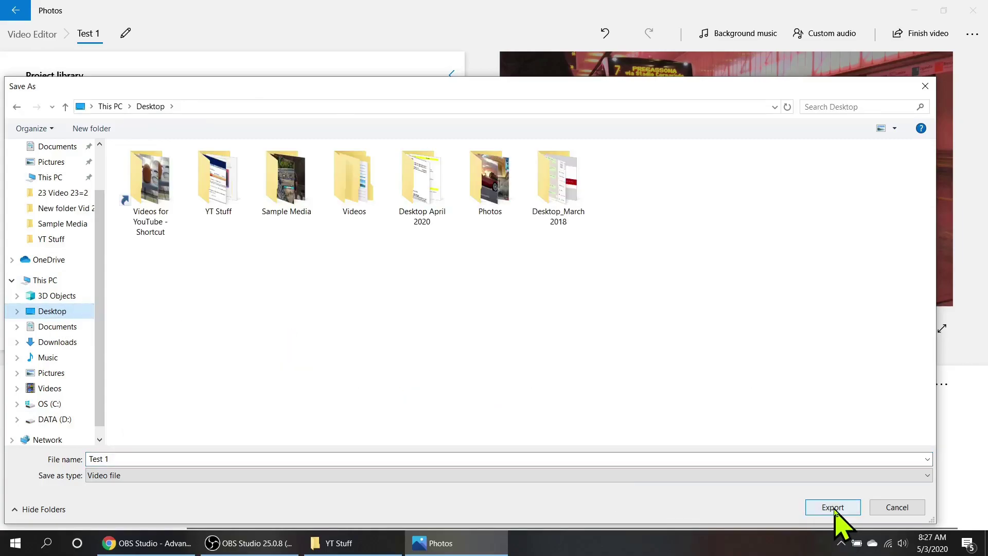
{"action": "left_click", "coordinate": [834, 509]}
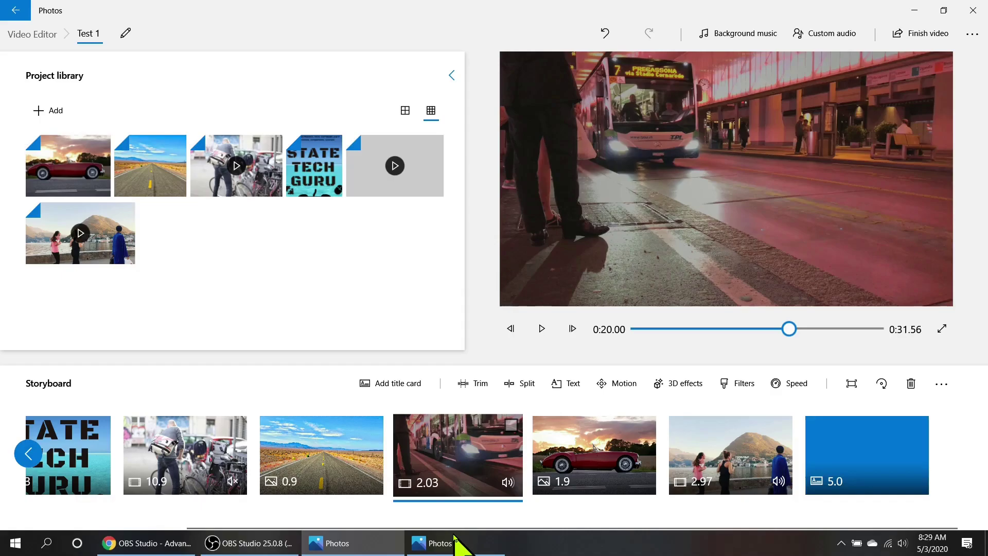
- Switch to the exported Test 1.mp4 in a maximized window and play it from the beginning
{"action": "left_click", "coordinate": [454, 542]}
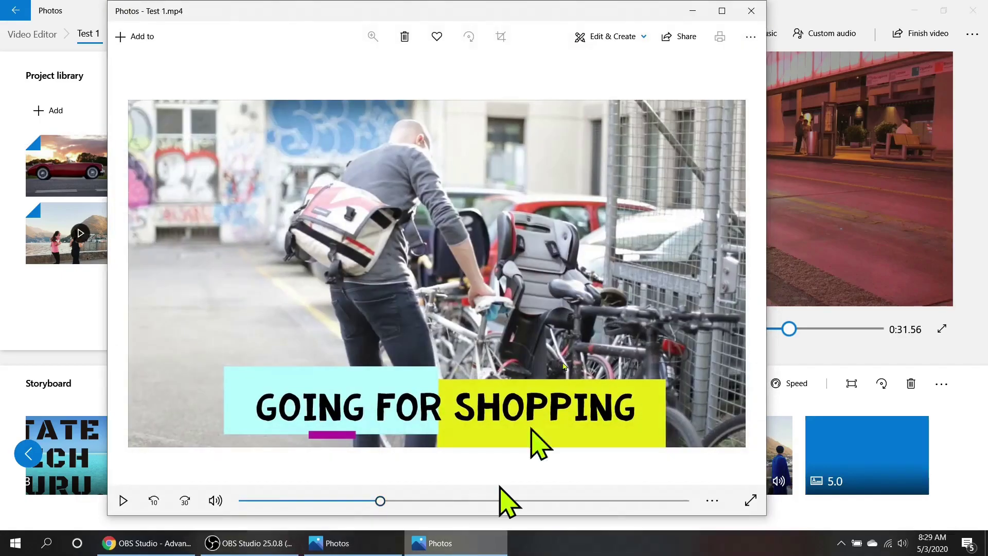
{"action": "left_click", "coordinate": [721, 12]}
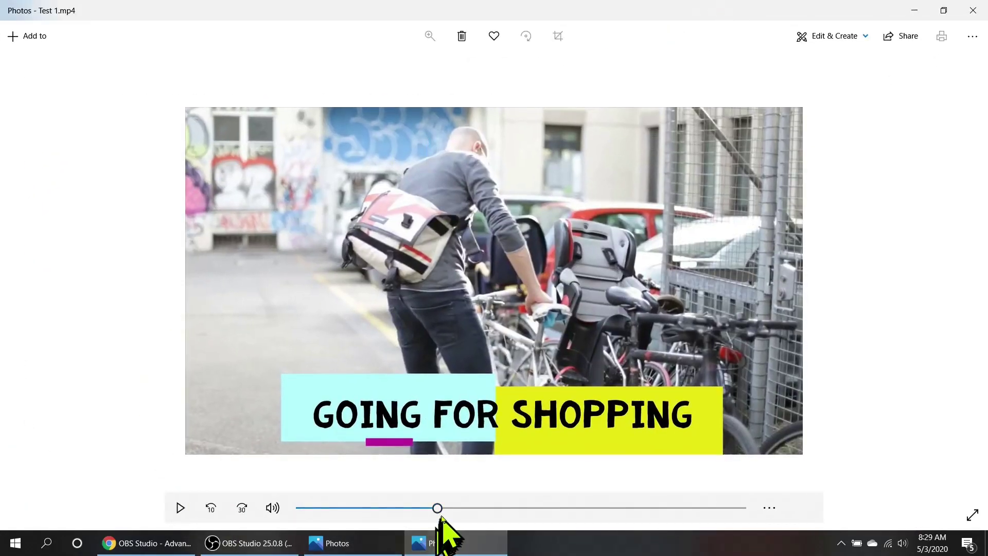
{"action": "left_click_drag", "start_coordinate": [438, 508], "coordinate": [287, 512]}
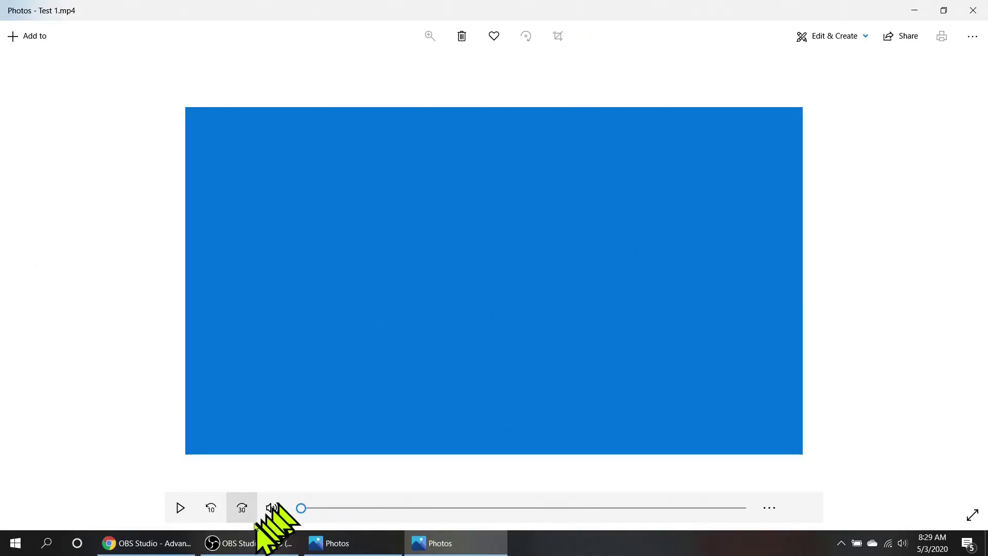
{"action": "left_click", "coordinate": [189, 515]}
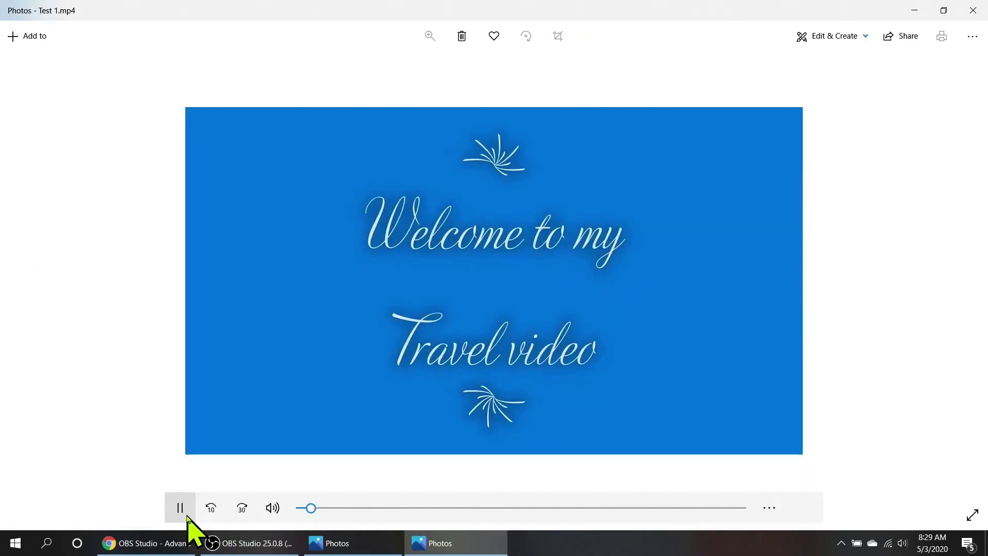